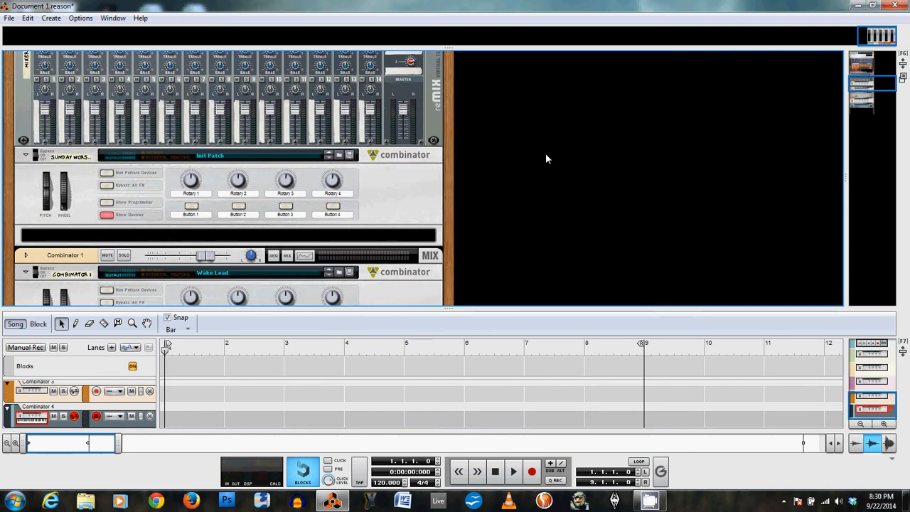
- Examine the rack around Mixer 1 and the Sunday Worship Set Combinator, including the Combinator's full name
scroll(545, 153, "down", 2)
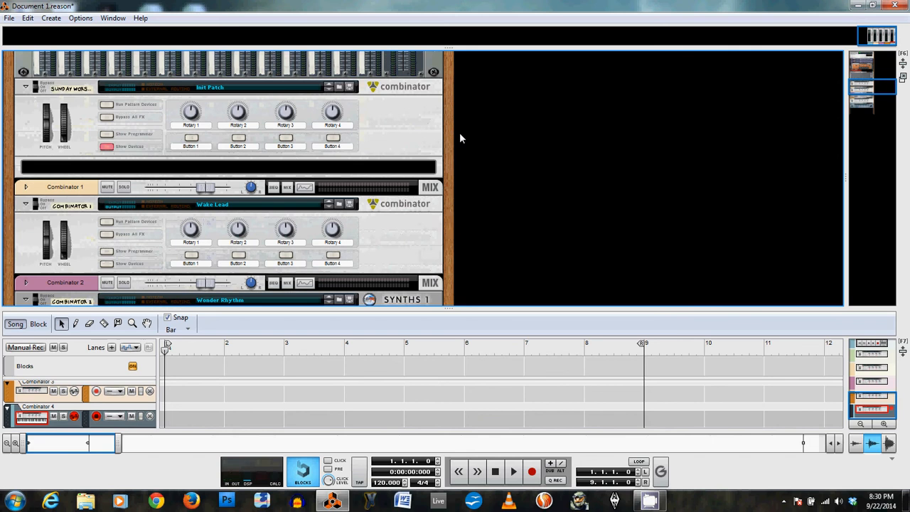
scroll(464, 131, "down", 1)
scroll(491, 120, "up", 2)
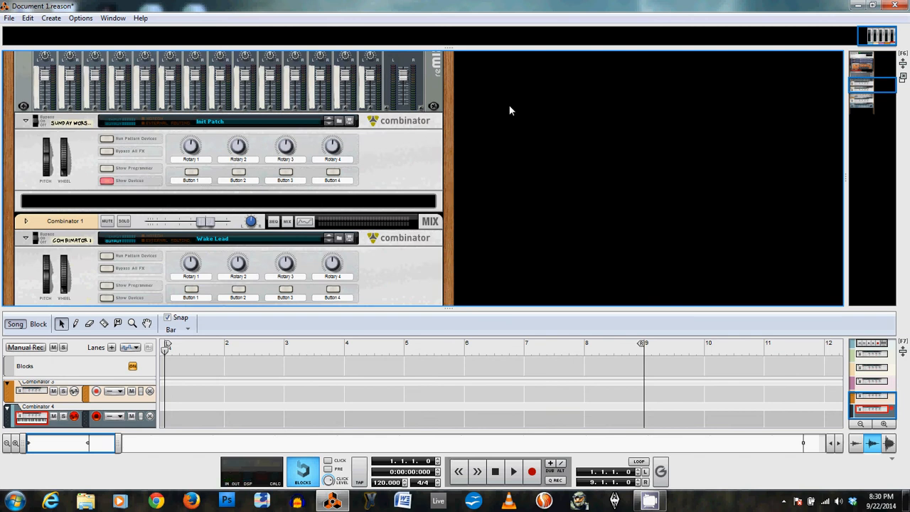
scroll(465, 116, "down", 1)
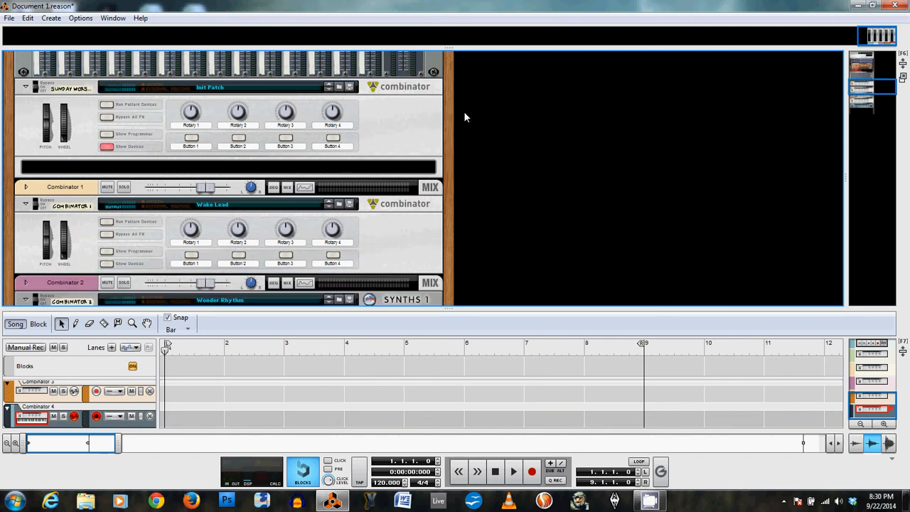
scroll(608, 134, "down", 1)
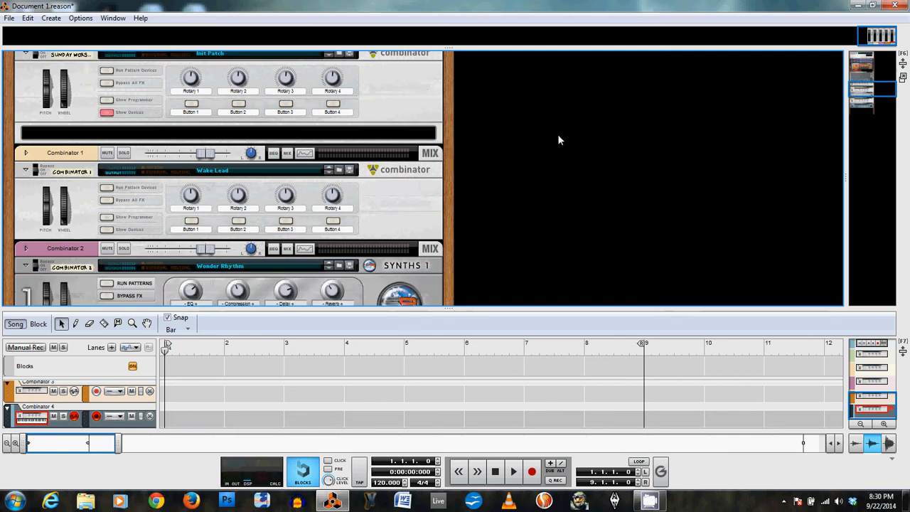
scroll(558, 138, "up", 3)
scroll(264, 186, "up", 3)
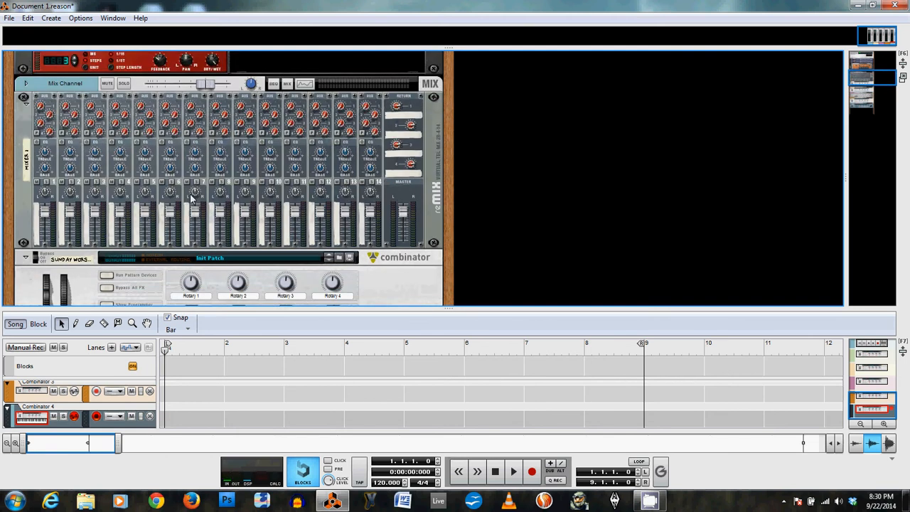
scroll(235, 185, "down", 3)
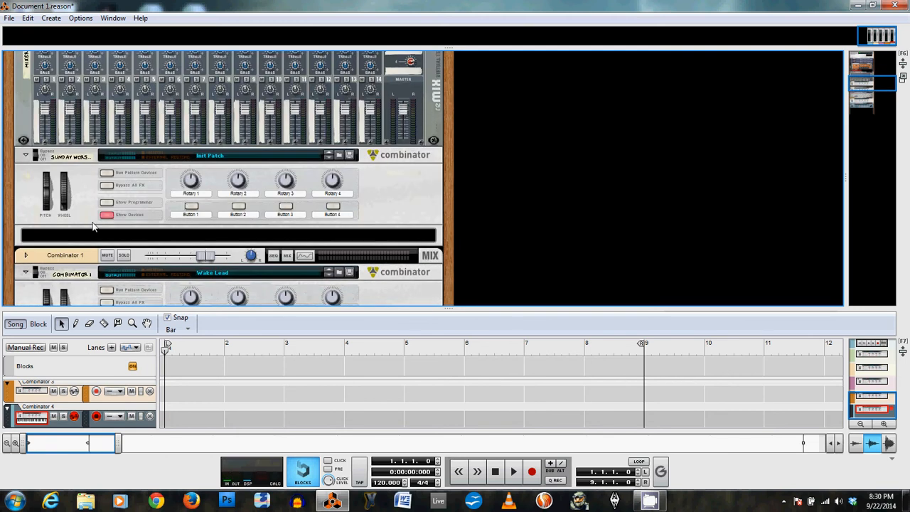
double_click(80, 156)
left_click(108, 156)
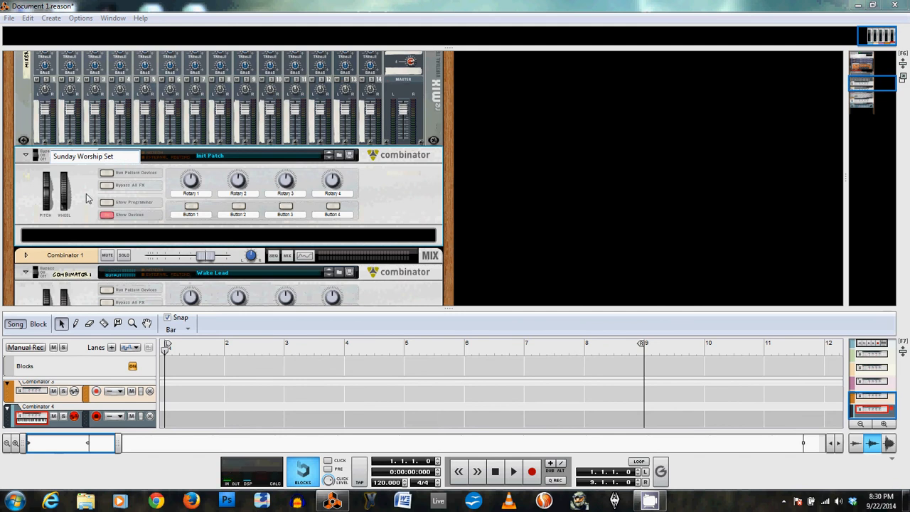
key("Return")
- Examine the effects devices above Mixer 1, including The Echo and the DDL-1 delay, and its Mix Channel
scroll(106, 214, "up", 2)
scroll(156, 249, "up", 2)
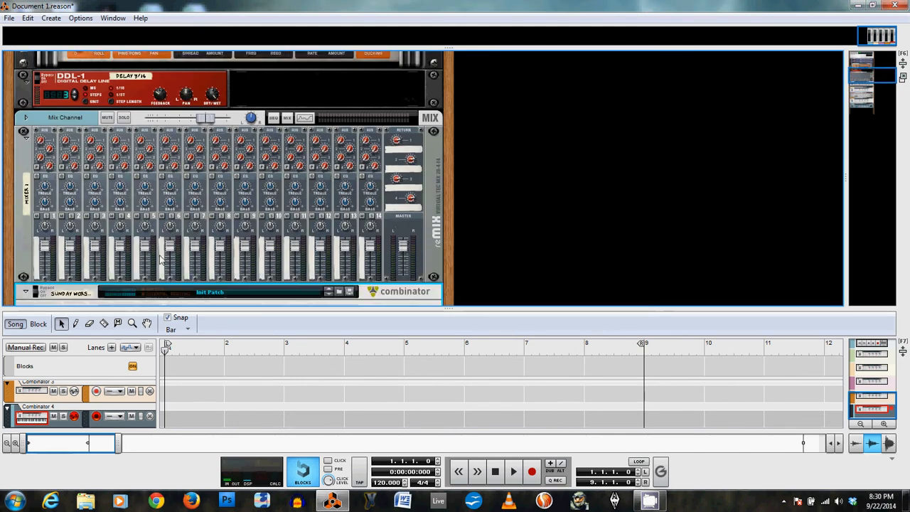
scroll(213, 220, "down", 1)
scroll(227, 147, "up", 8)
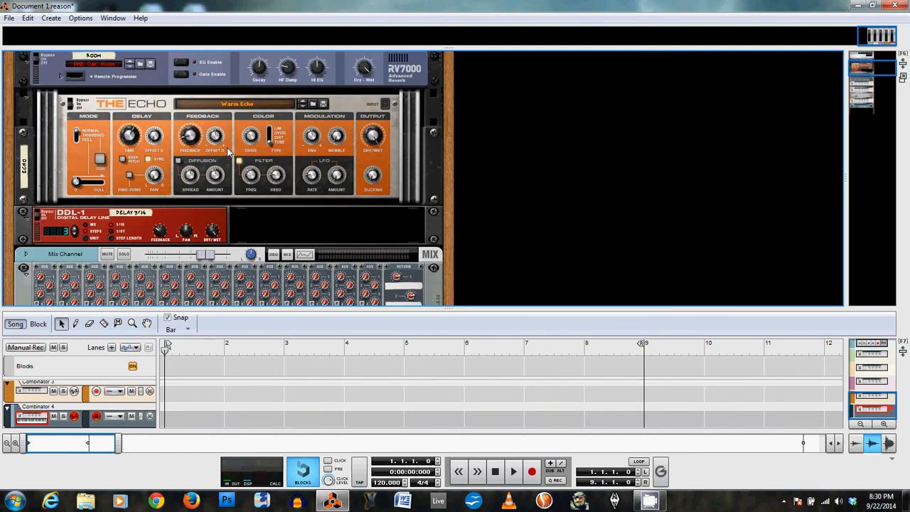
scroll(227, 155, "down", 6)
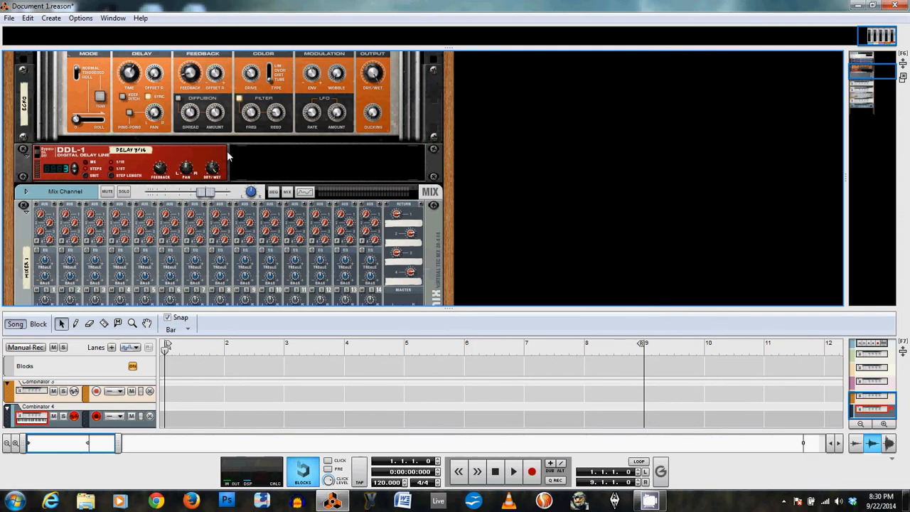
scroll(228, 157, "down", 1)
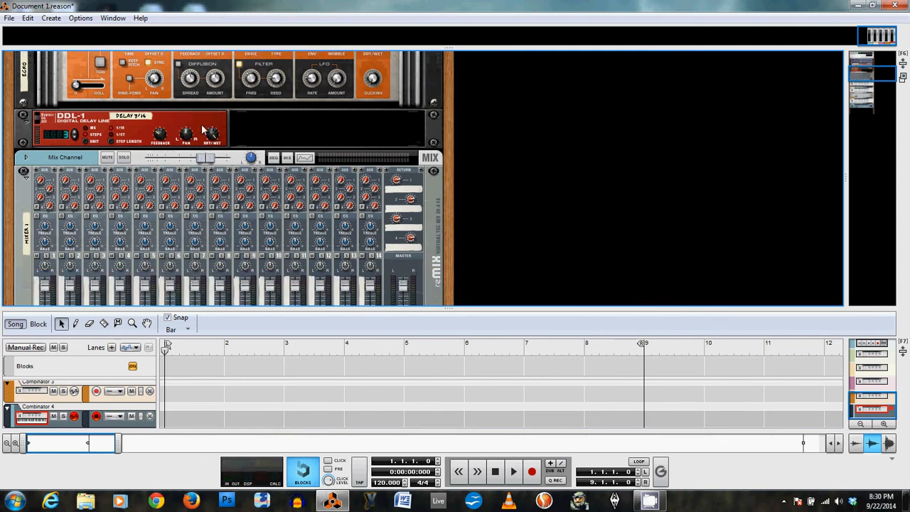
scroll(131, 150, "down", 2)
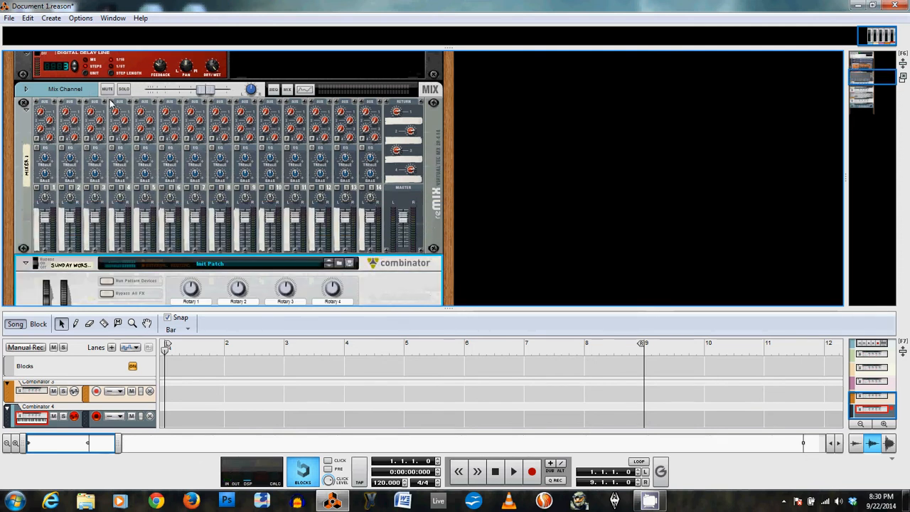
left_click(55, 86)
left_click_drag(118, 49, 214, 44)
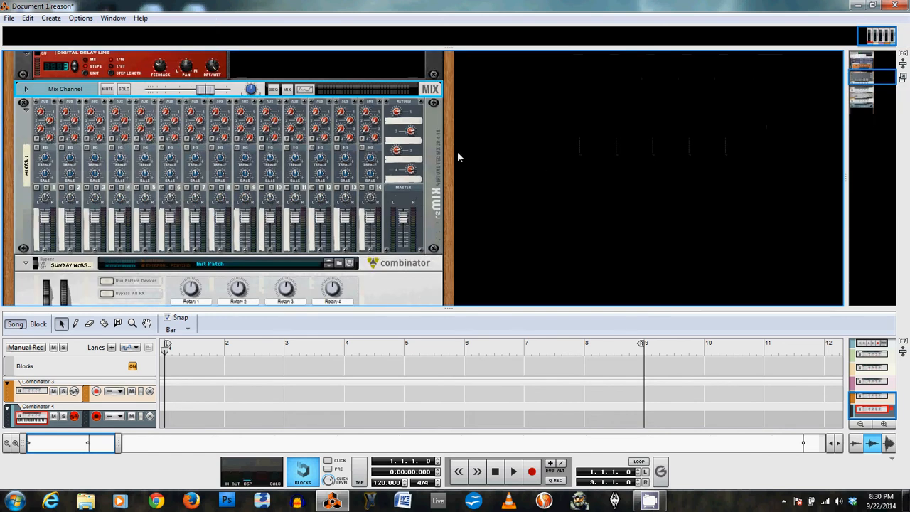
- Examine the four instrument Combinators: Wake Lead, Wonder Rhythm, IAN Ambient Swirly Pad and Steinway Jazz Mics
scroll(457, 151, "down", 5)
scroll(406, 166, "down", 4)
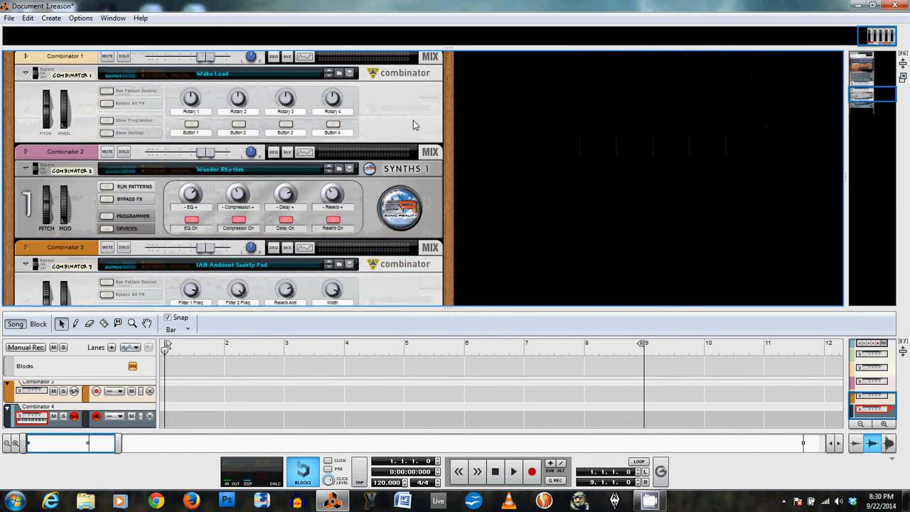
left_click(407, 105)
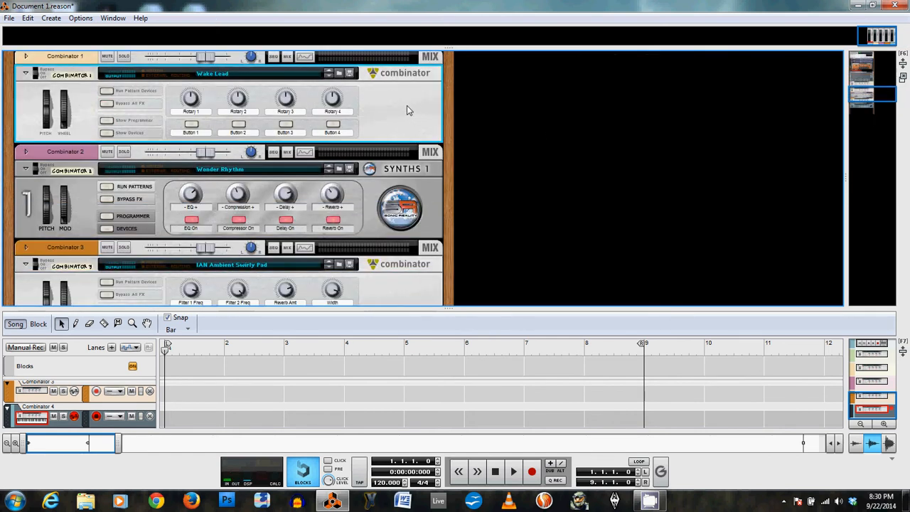
left_click(74, 198)
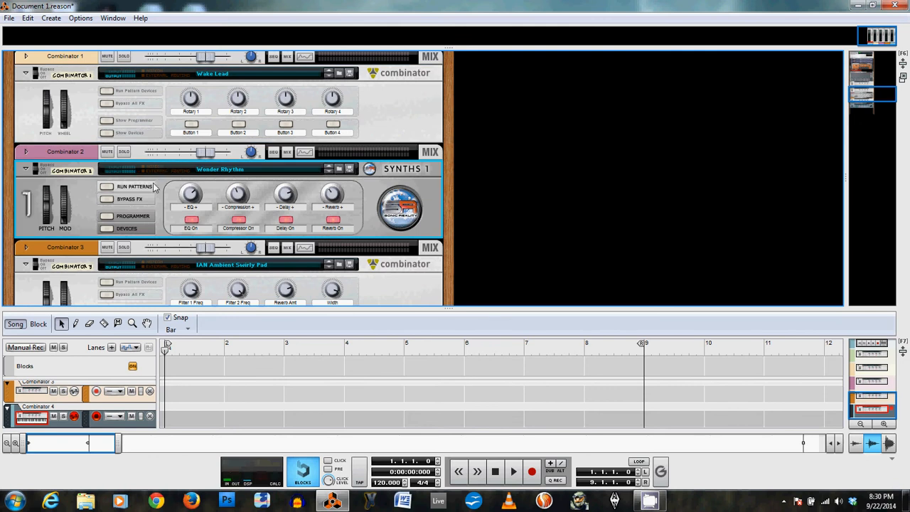
scroll(154, 187, "down", 3)
left_click(89, 164)
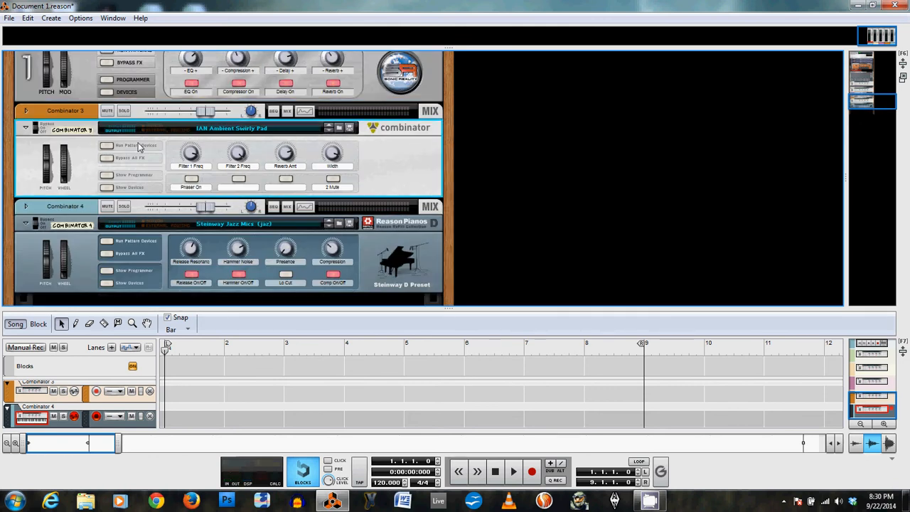
scroll(140, 146, "down", 2)
left_click(91, 197)
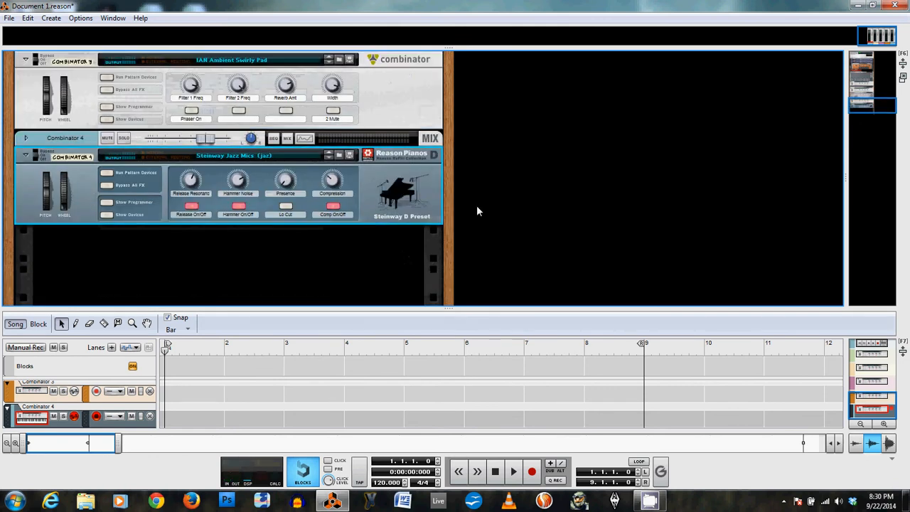
- Review Mixer 1's channels together with the Sunday Worship Set Combinator directly beneath it
scroll(359, 214, "up", 3)
scroll(359, 217, "down", 10)
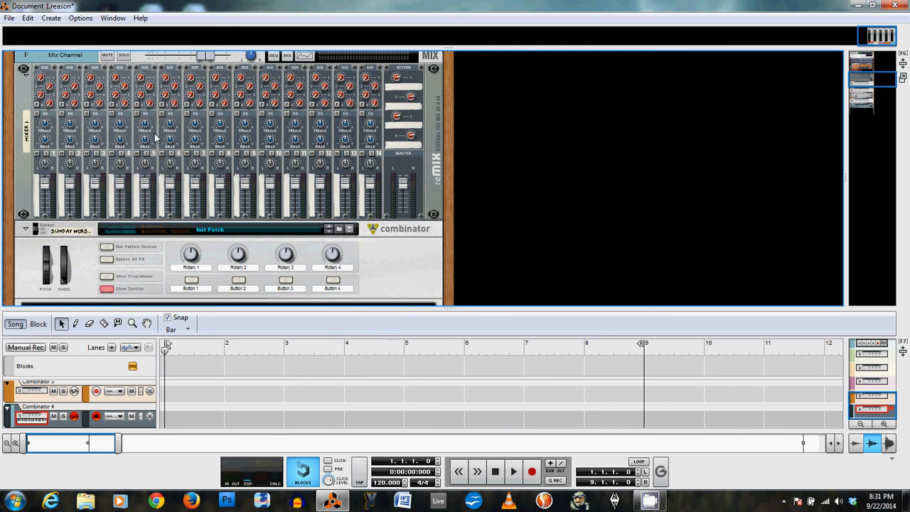
scroll(274, 182, "down", 3)
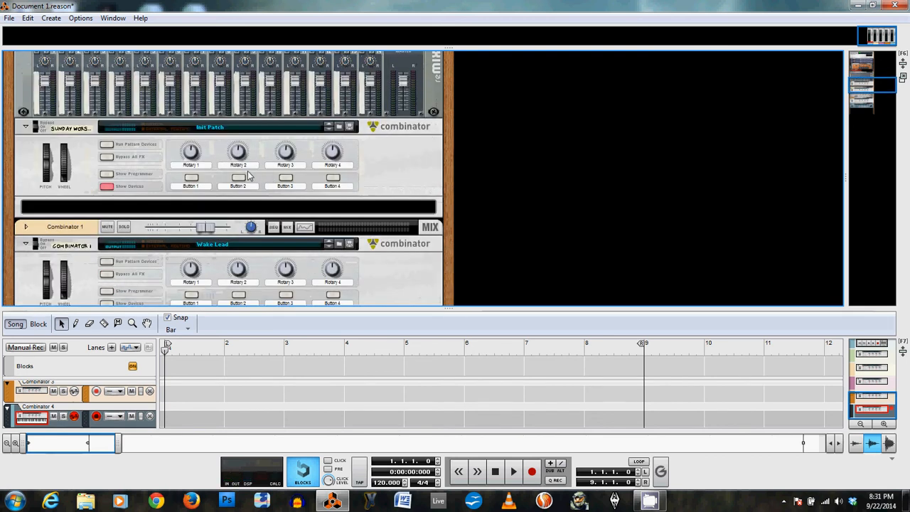
scroll(266, 177, "down", 1)
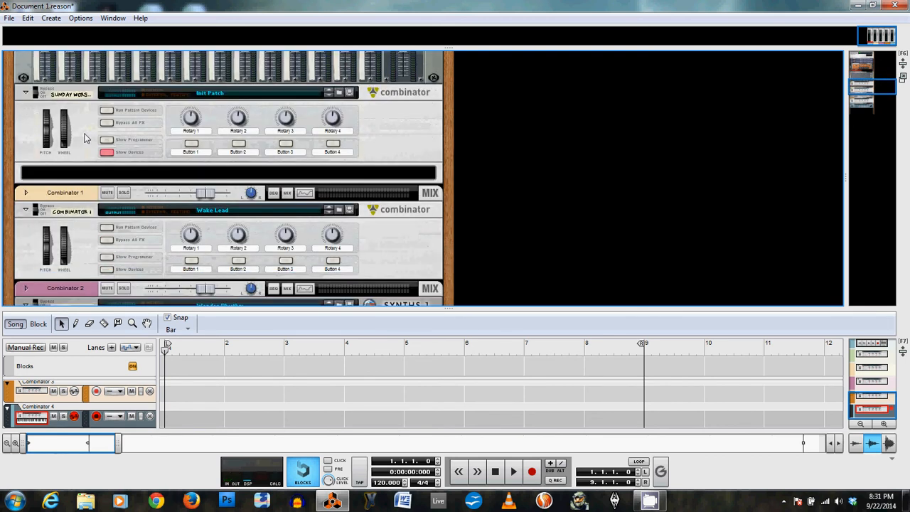
scroll(84, 137, "up", 5)
scroll(84, 137, "down", 3)
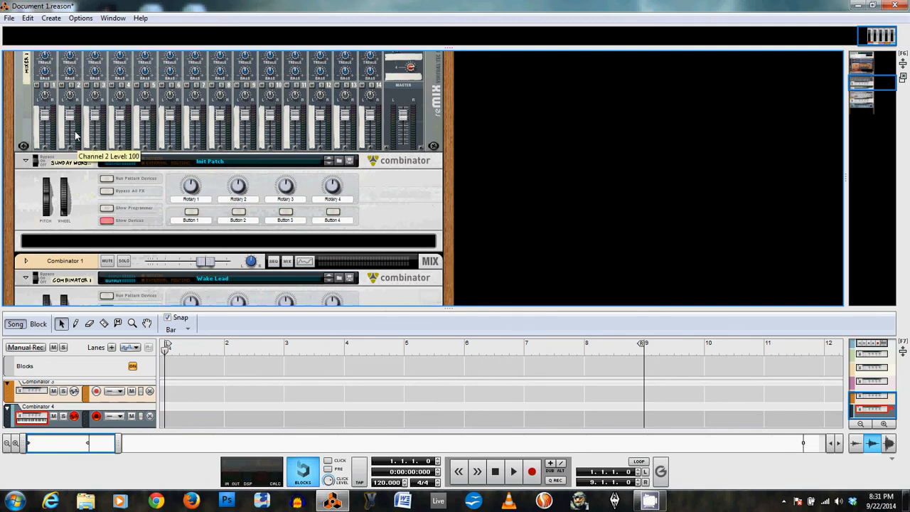
scroll(76, 135, "down", 4)
scroll(106, 142, "up", 6)
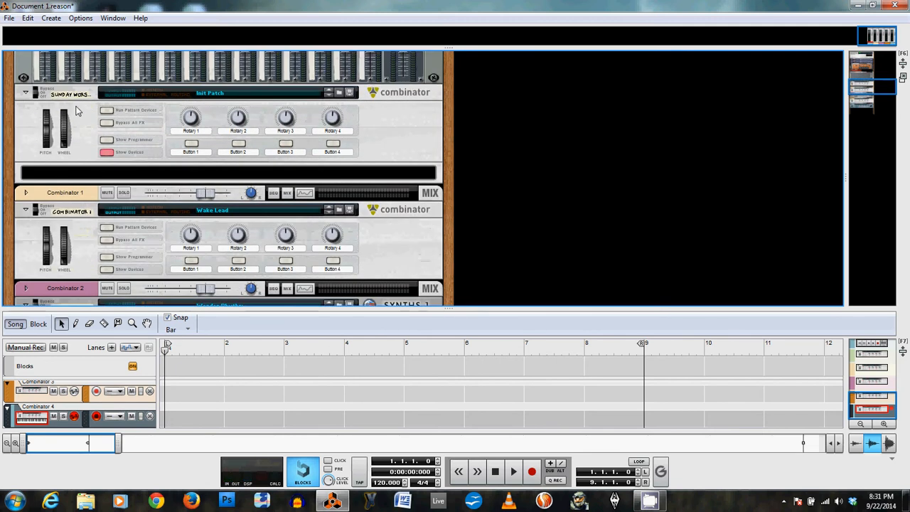
- Show the devices inside the Wake Lead Combinator
scroll(110, 146, "down", 5)
left_click(86, 168)
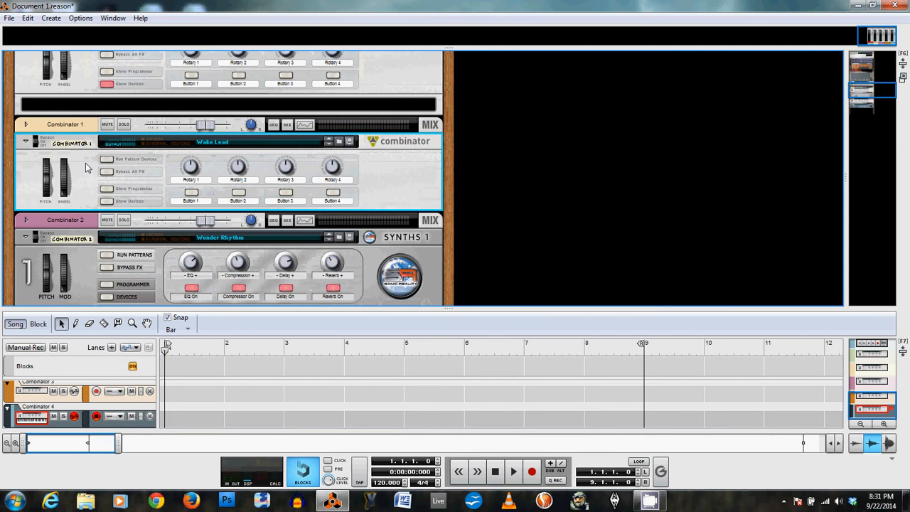
key("Tab")
key("Tab")
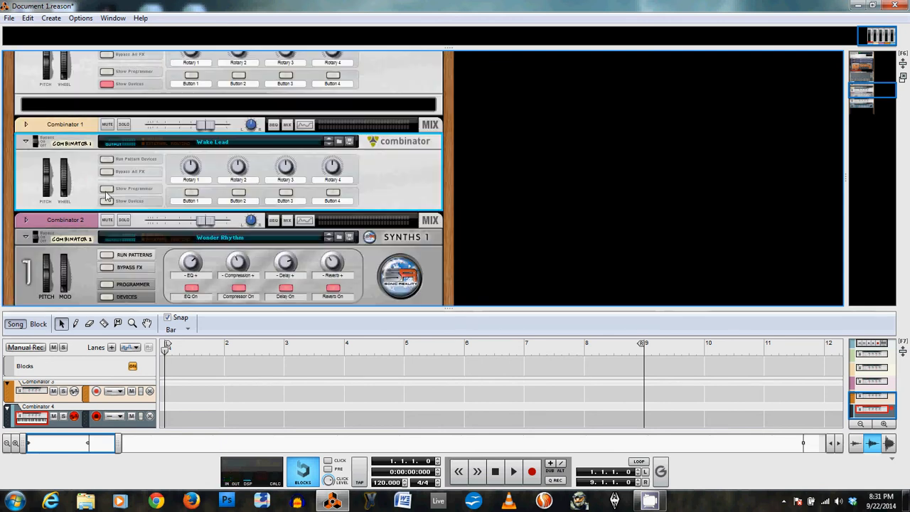
left_click(106, 202)
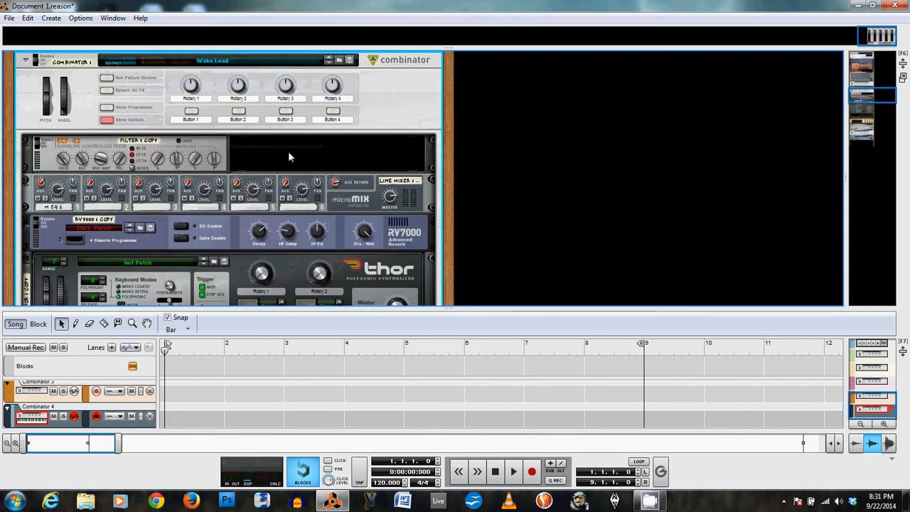
- Disconnect the left and right audio outputs of the Wake Lead Combinator's ECF-42 filter on the back of the rack
key("Tab")
scroll(295, 152, "up", 1)
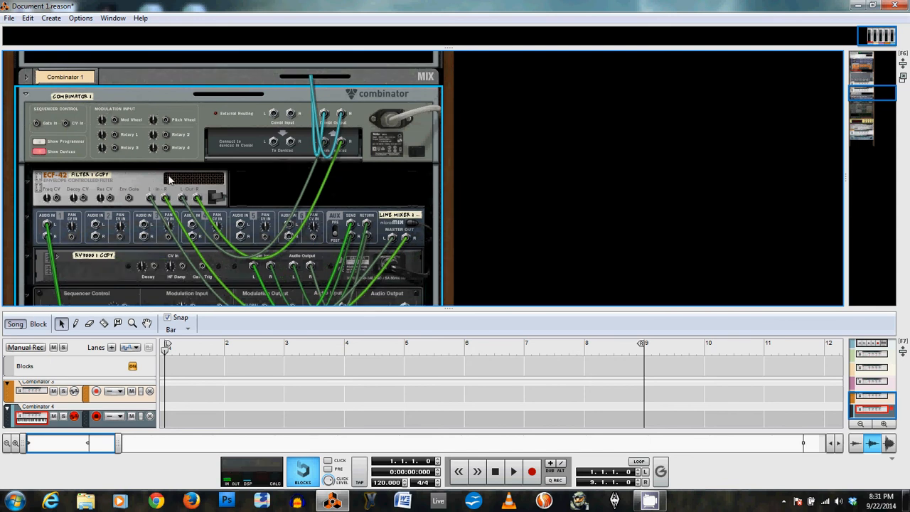
right_click(185, 200)
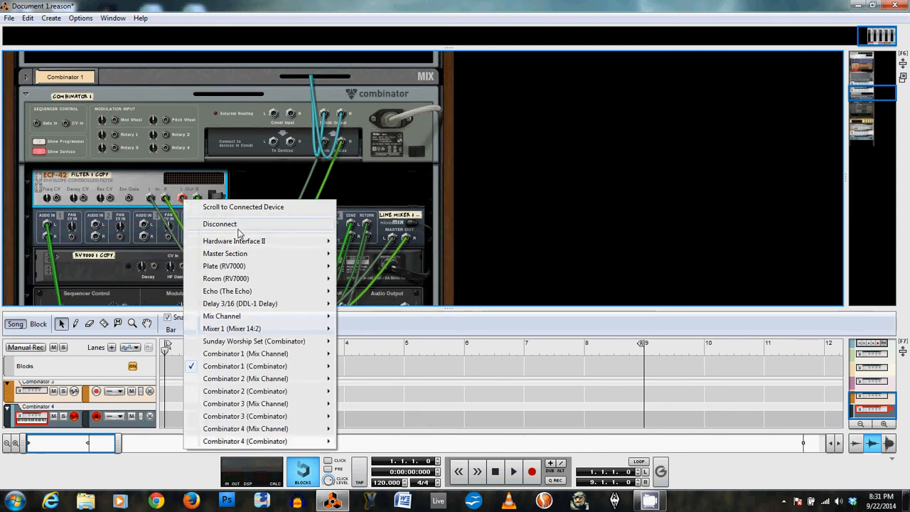
left_click(238, 225)
right_click(197, 202)
left_click(239, 224)
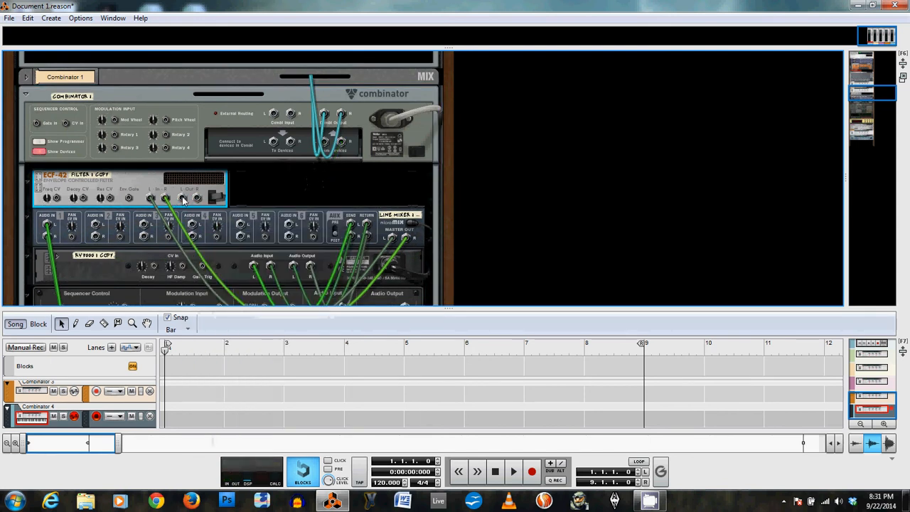
- Connect the ECF-42 filter's left audio output to Channel 1 Left of Mixer 1
right_click(183, 199)
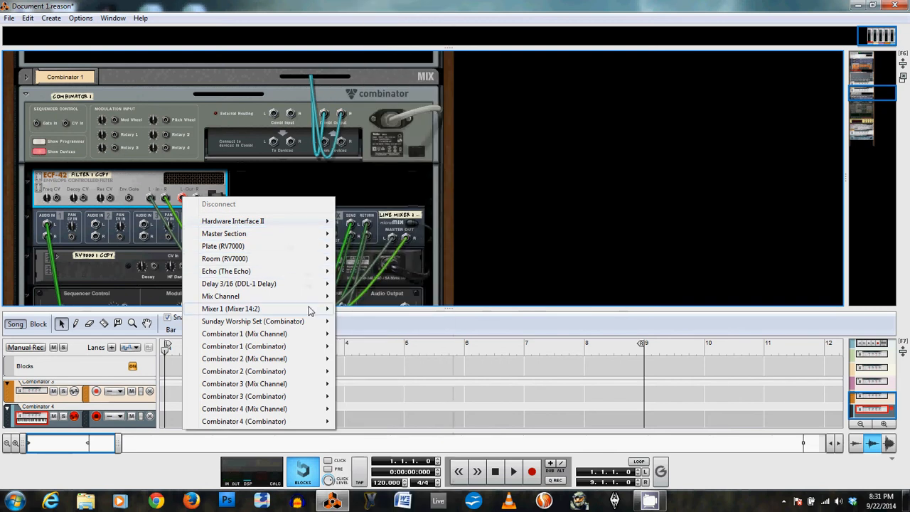
mouse_move(311, 310)
left_click(385, 20)
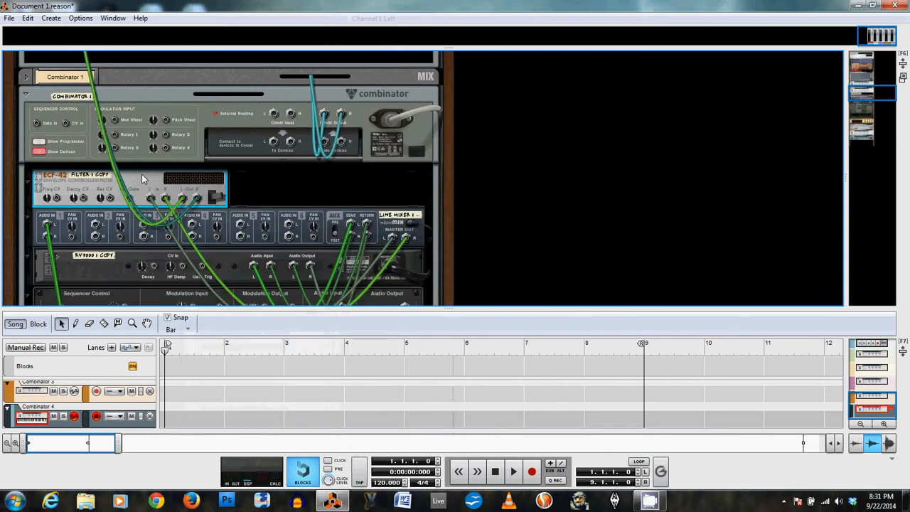
- Rename the ECF-42 filter with a name beginning "Wake Lead (Fi" and return to the front of the rack
double_click(100, 178)
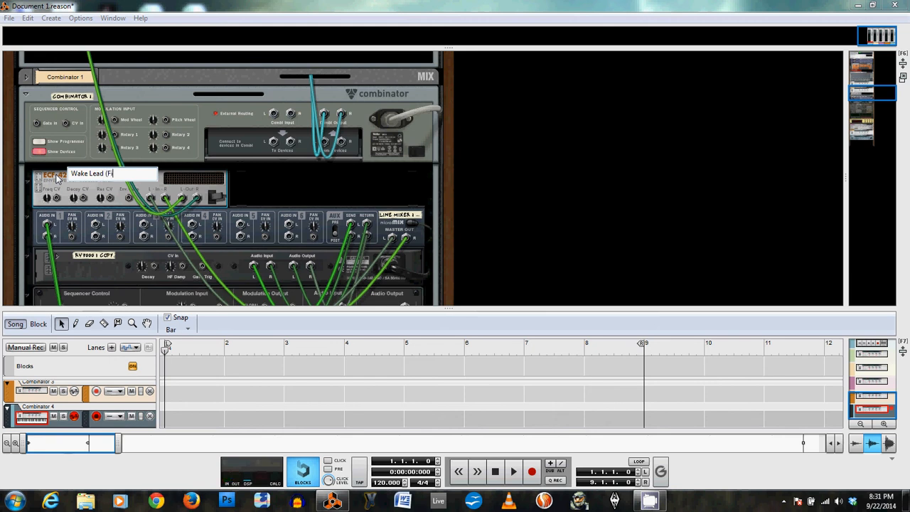
key("Return")
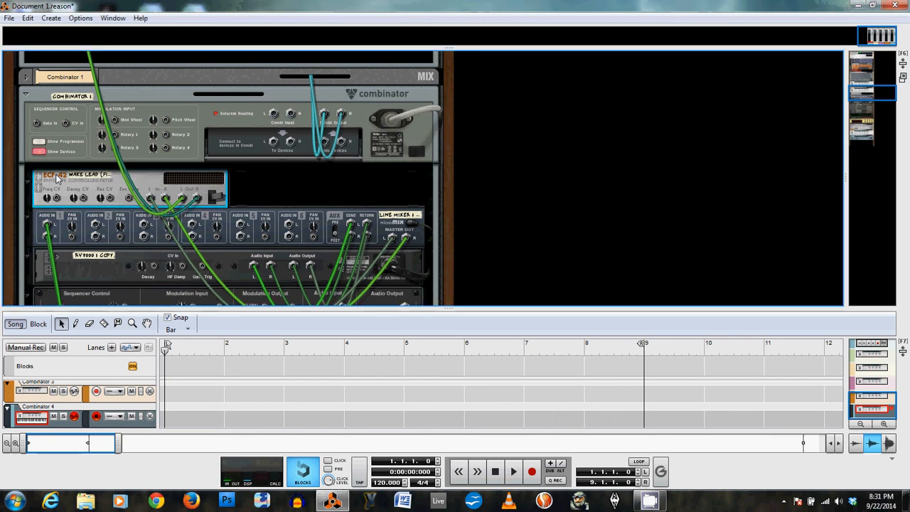
key("Tab")
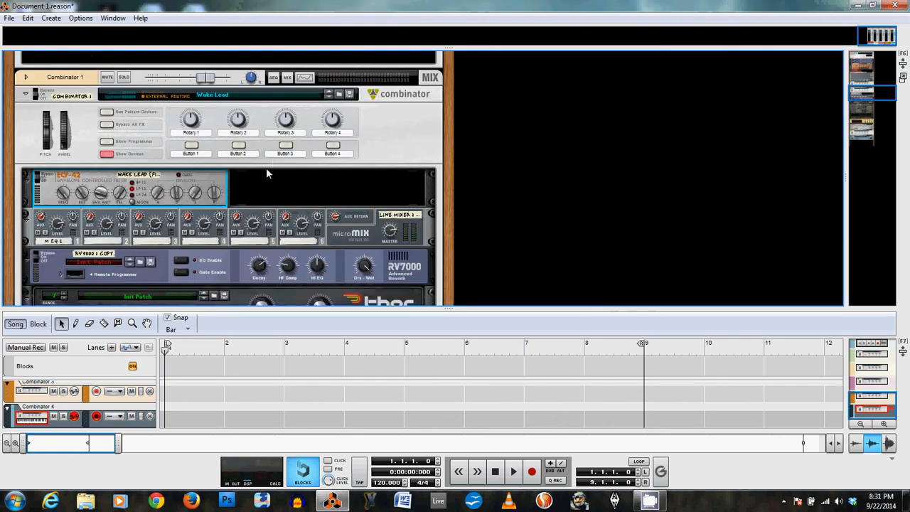
- Hide the Wake Lead Combinator's devices and show the devices inside the Wonder Rhythm Combinator
left_click(107, 153)
scroll(107, 154, "down", 2)
left_click(108, 183)
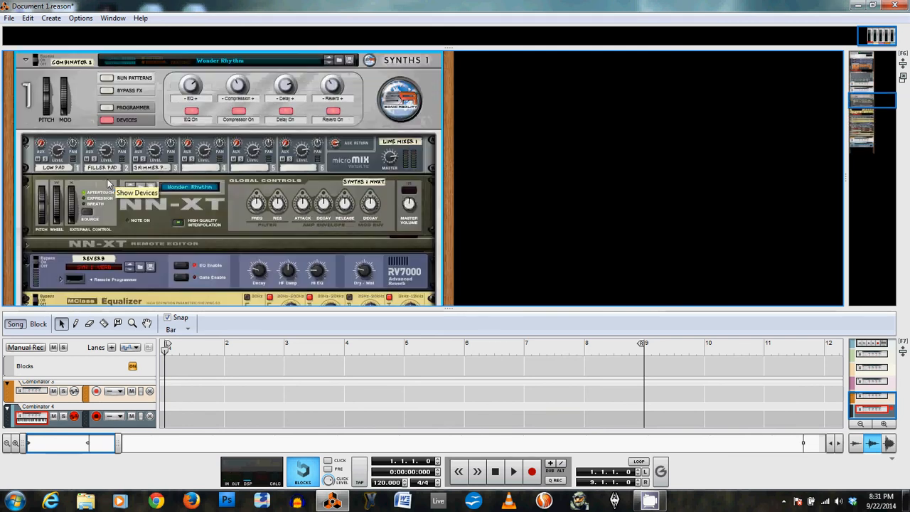
- Disconnect the left and right master outputs of Line Mixer 1 on the back of the Wonder Rhythm Combinator
key("Tab")
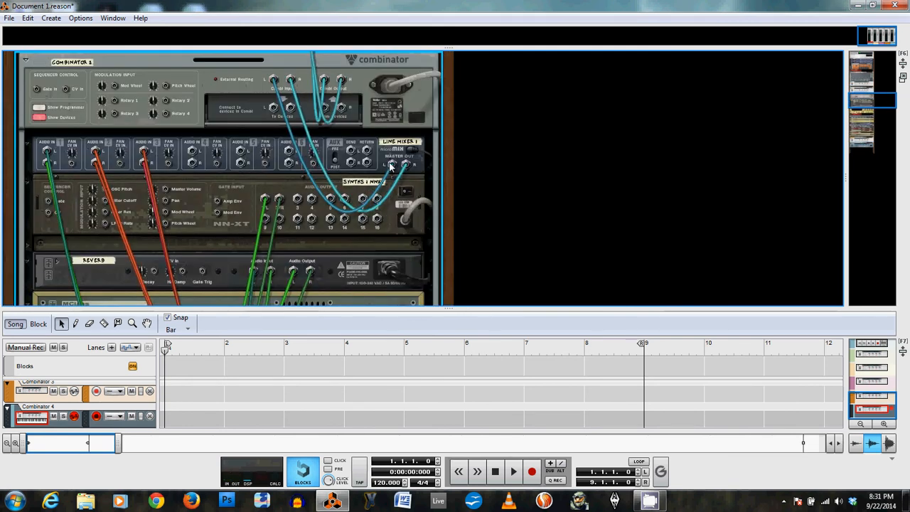
right_click(391, 166)
left_click(434, 186)
right_click(406, 165)
left_click(445, 190)
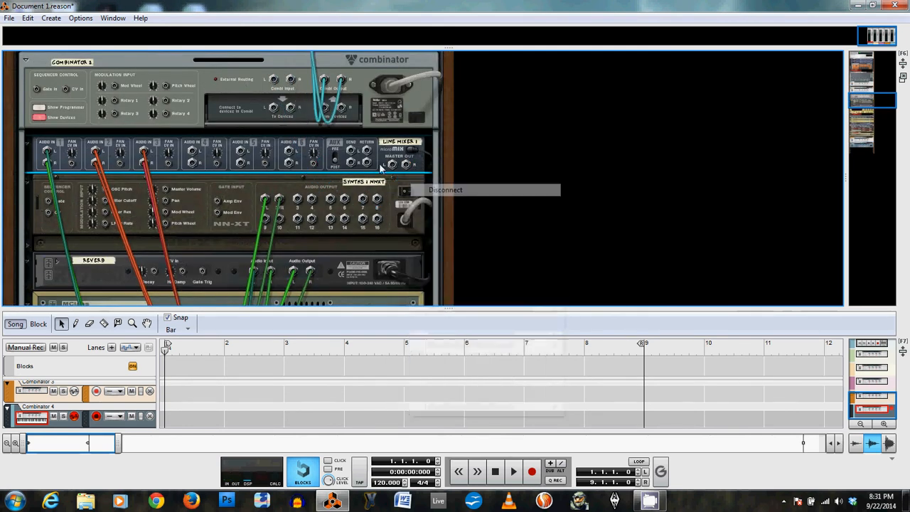
- Connect Line Mixer 1's left master output to Channel 2 Left of Mixer 1
right_click(391, 166)
mouse_move(490, 279)
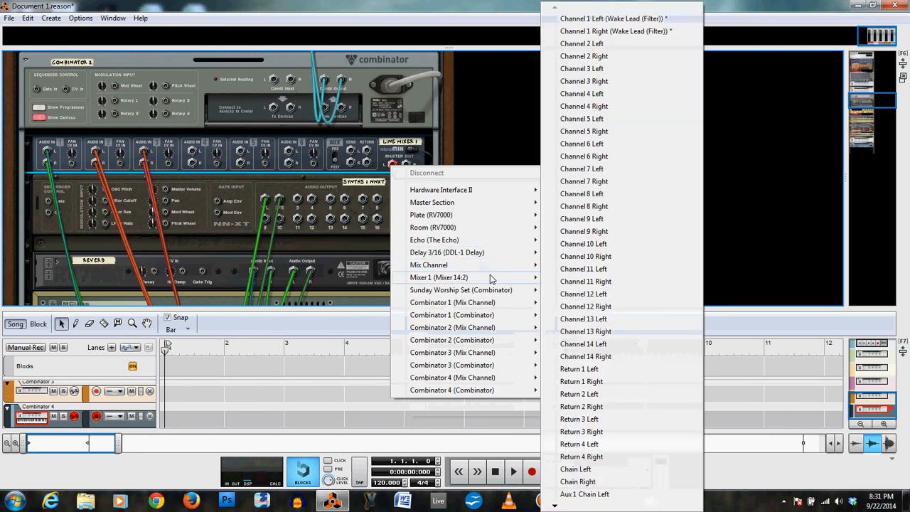
left_click(617, 43)
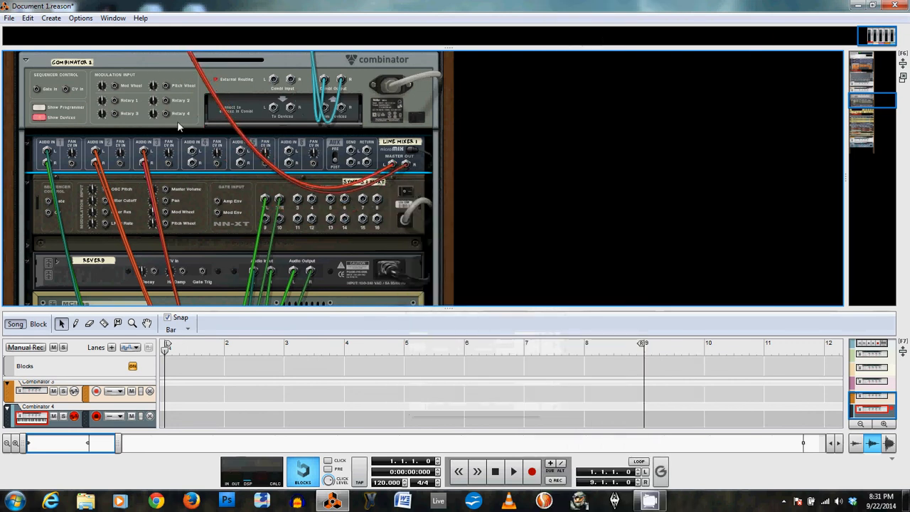
- Hide the Wonder Rhythm Combinator's devices and show the devices inside the IAN Ambient Swirly Pad Combinator
left_click(42, 117)
scroll(140, 126, "down", 2)
key("Tab")
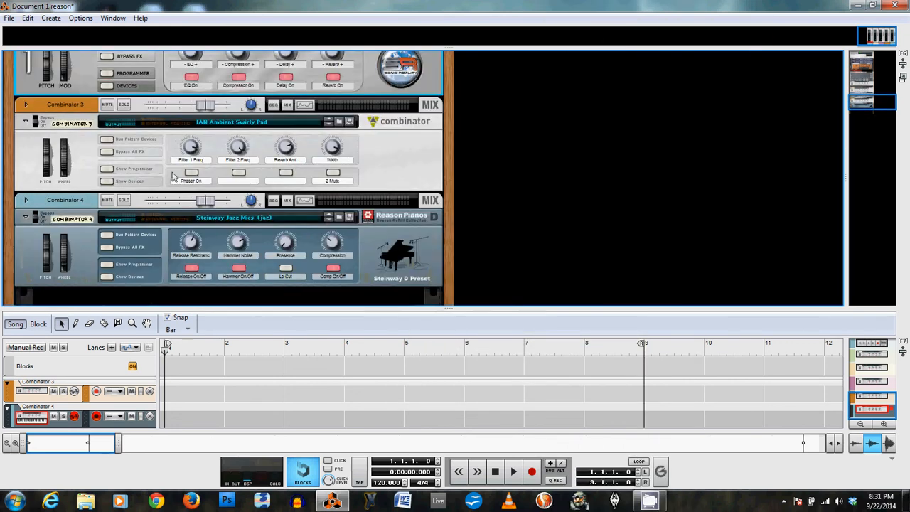
left_click(105, 182)
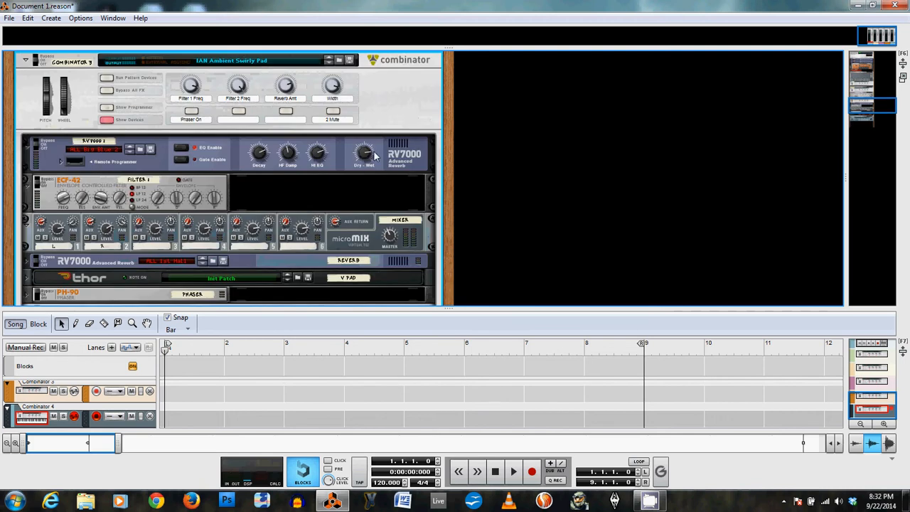
- Disconnect the left and right audio outputs of the RV7000 1 reverb on the back of the rack
key("Tab")
right_click(296, 155)
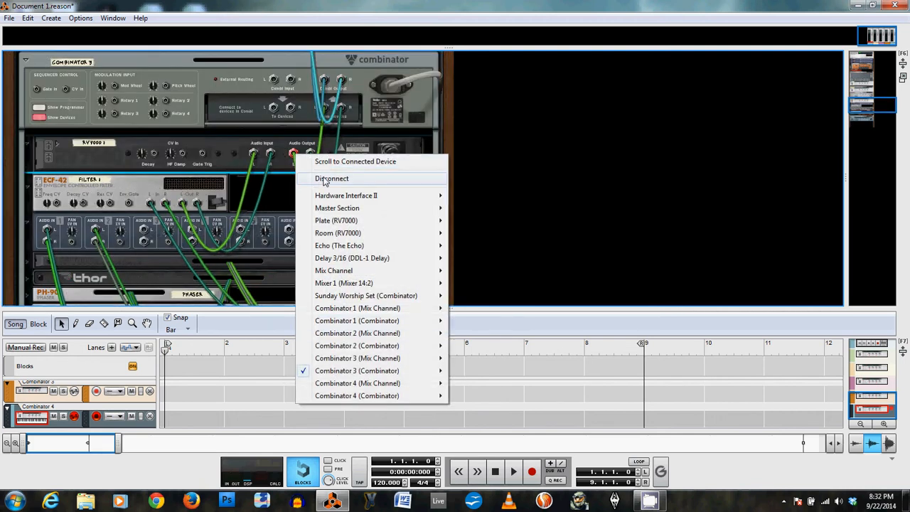
left_click(324, 180)
right_click(314, 155)
left_click(330, 182)
- Connect the RV7000 1 reverb's left audio output to Channel 3 Left of Mixer 1
right_click(294, 153)
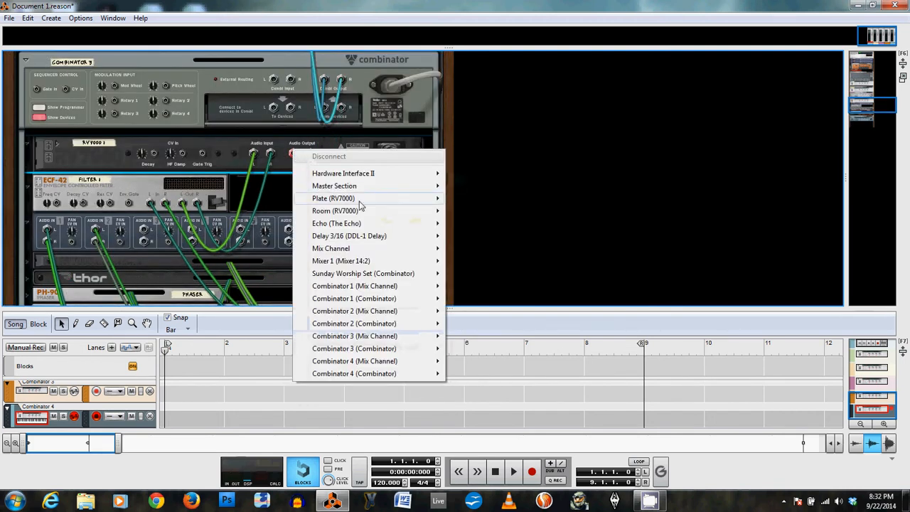
mouse_move(428, 186)
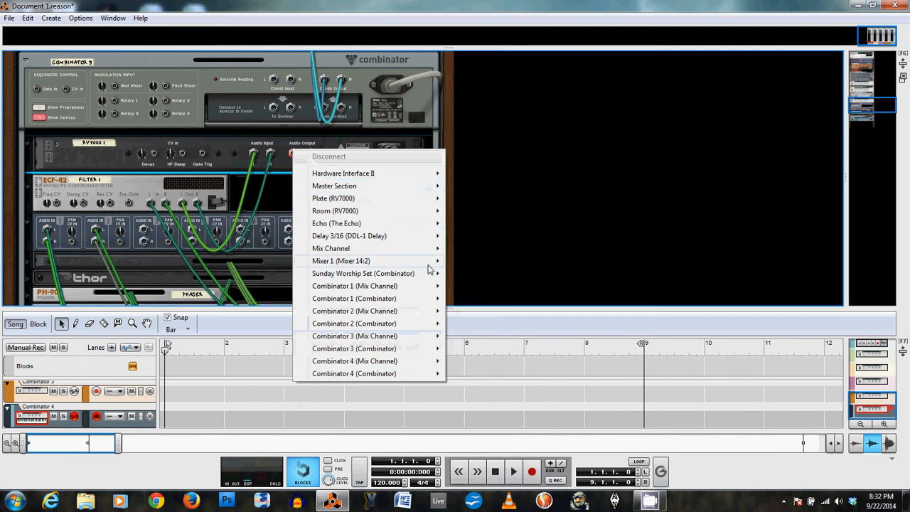
mouse_move(421, 264)
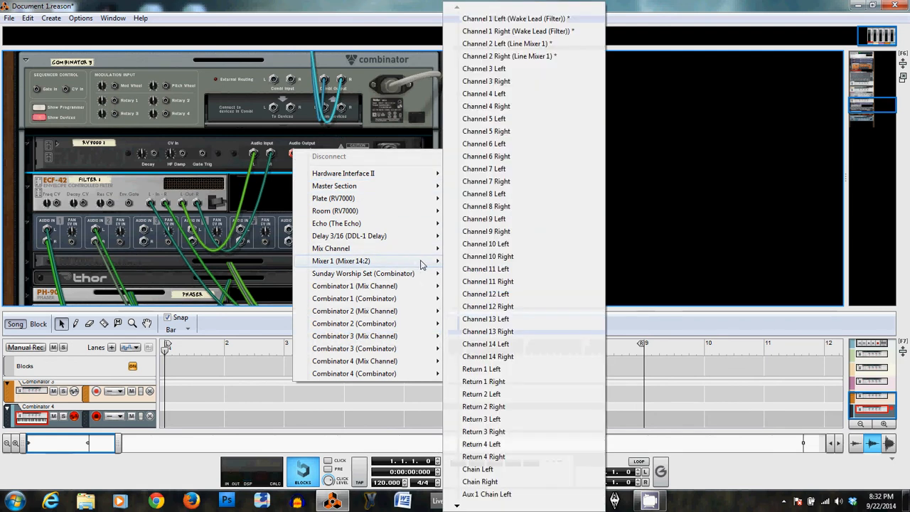
left_click(524, 68)
- Hide the IAN Ambient Swirly Pad Combinator's devices and show those inside the Steinway Jazz Mics Combinator, viewed from the back
key("Tab")
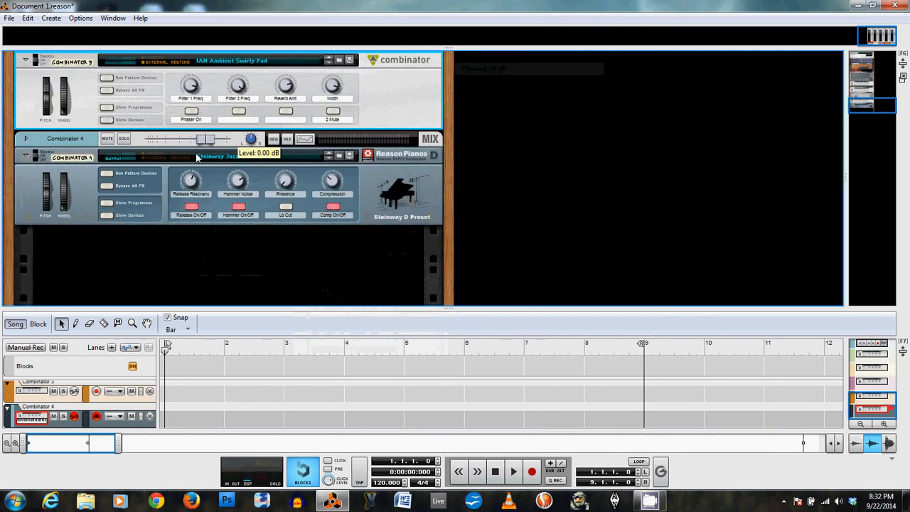
scroll(192, 164, "down", 3)
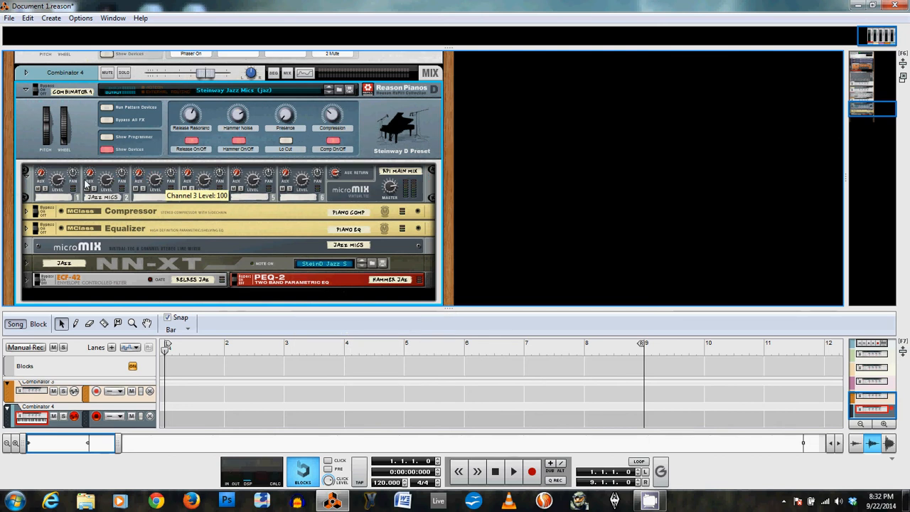
key("Tab")
- Unfold the Piano Comp compressor and the Piano EQ equalizer on the back of the Steinway Jazz Mics Combinator
scroll(165, 199, "down", 3)
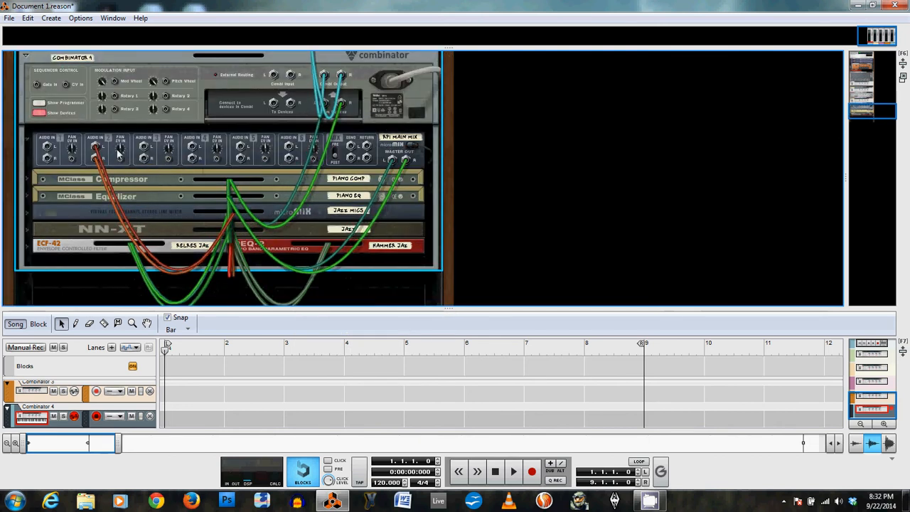
scroll(400, 145, "up", 2)
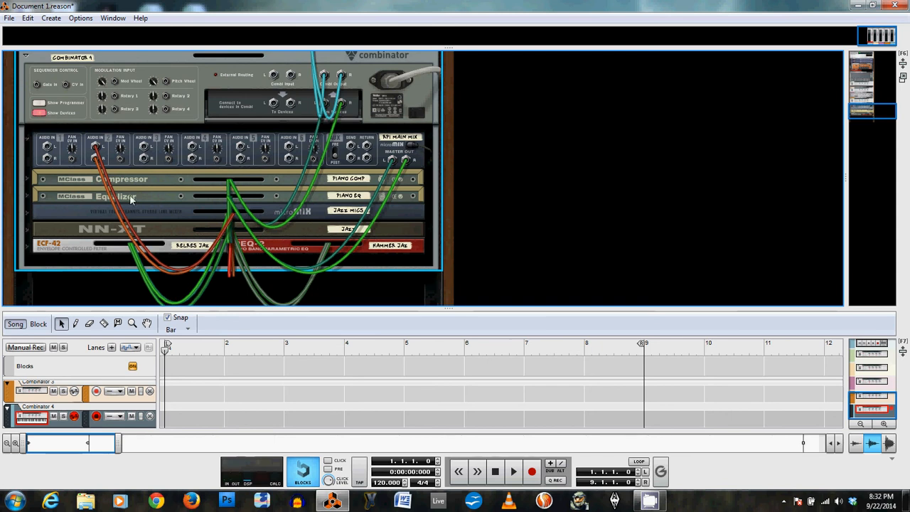
left_click(33, 179)
left_click(31, 214)
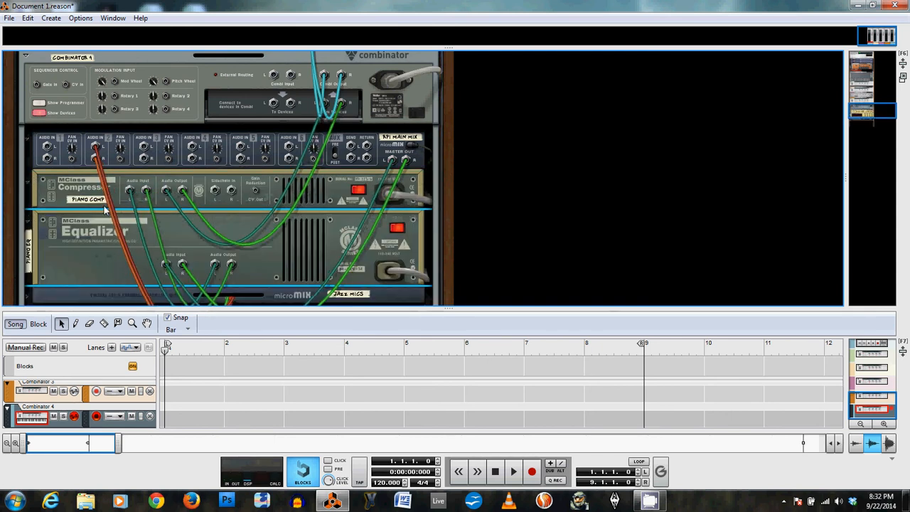
scroll(287, 173, "down", 1)
scroll(344, 114, "up", 1)
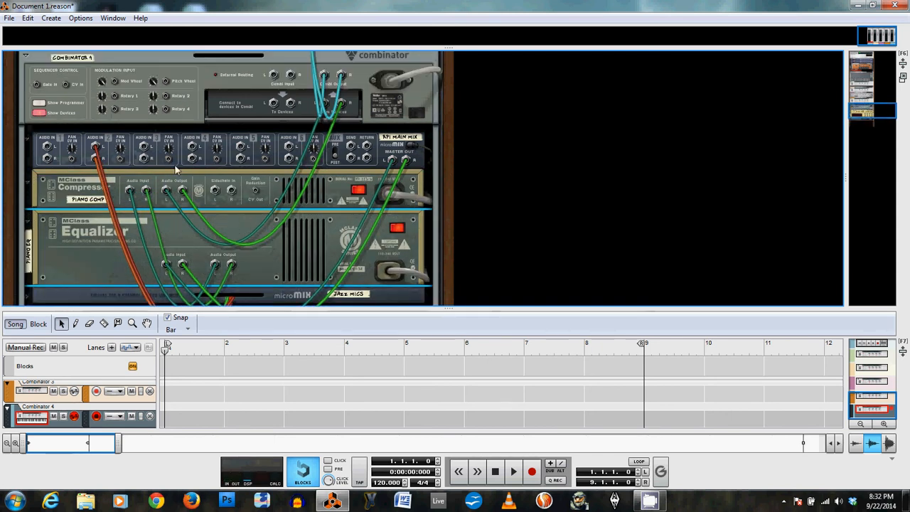
- Disconnect the left and right audio outputs of the Piano Comp compressor
right_click(165, 190)
left_click(200, 214)
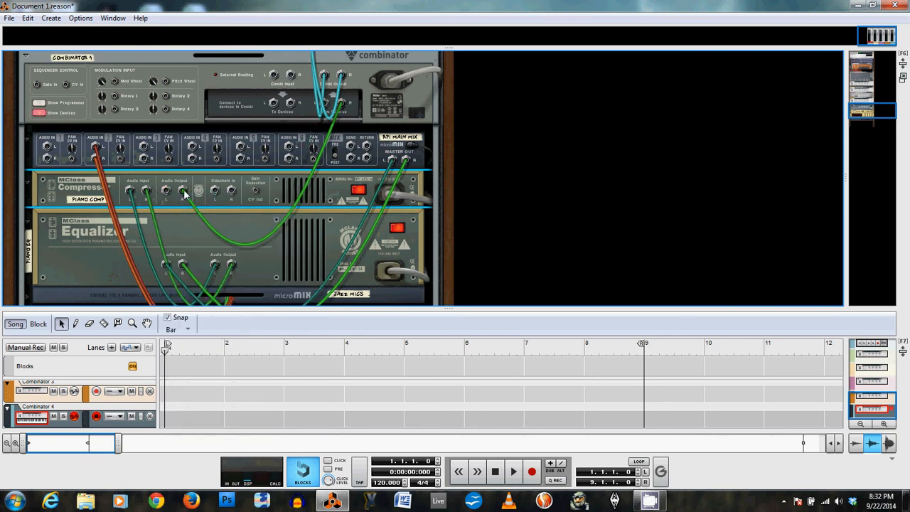
right_click(182, 190)
left_click(206, 212)
- Connect the Piano Comp compressor's left audio output to Channel 4 Left of Mixer 1
right_click(165, 192)
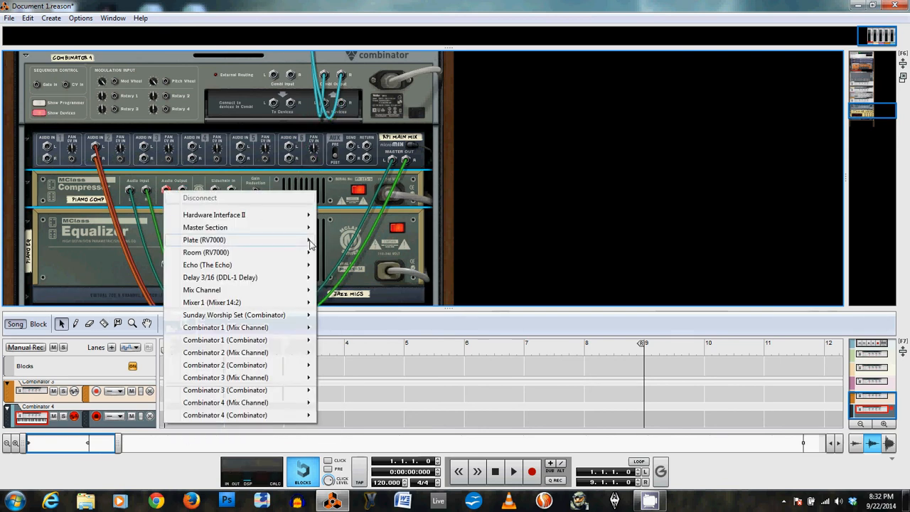
mouse_move(294, 304)
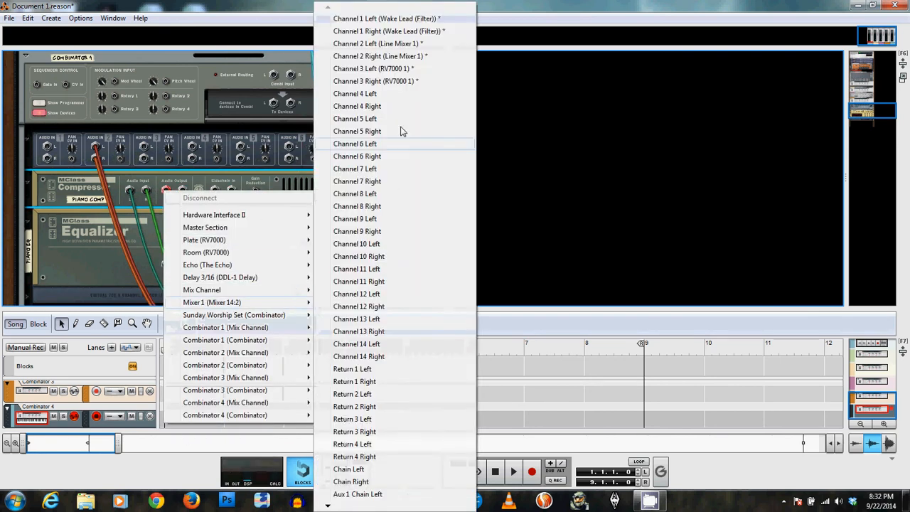
left_click(419, 93)
- Return to the front of the rack and hide the Steinway Jazz Mics Combinator's devices
scroll(125, 217, "up", 3)
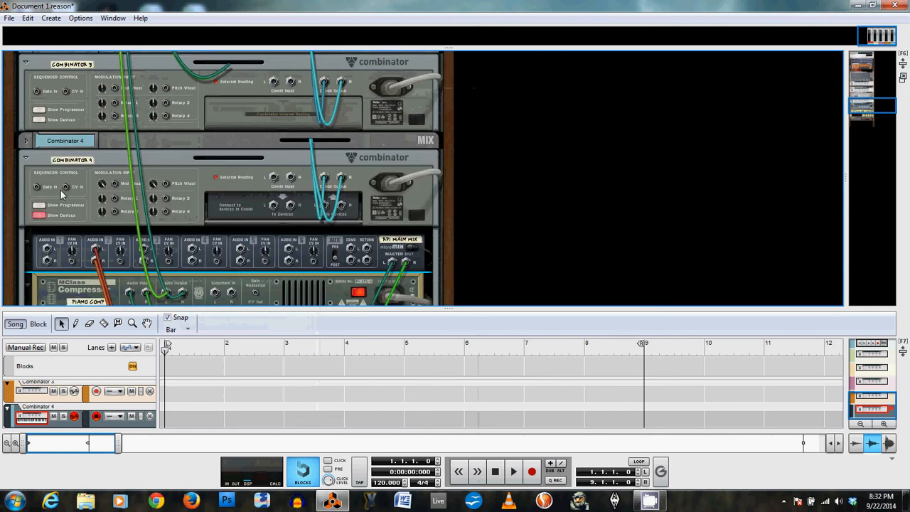
key("Tab")
left_click(107, 217)
- Move the Wake Lead Combinator into the empty device area of the Sunday Worship Set Combinator
scroll(228, 219, "up", 5)
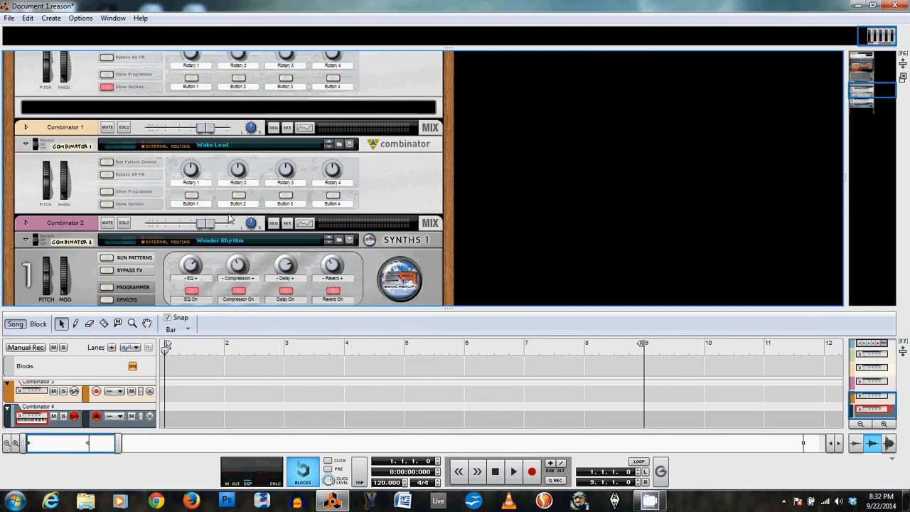
left_click_drag(87, 244, 88, 140)
scroll(134, 197, "down", 5)
scroll(134, 197, "up", 5)
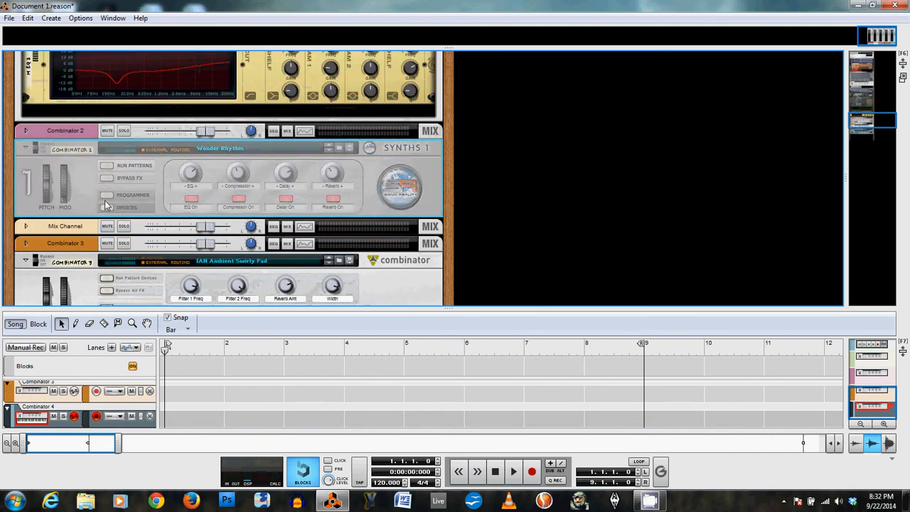
left_click_drag(91, 194, 101, 113)
scroll(124, 192, "down", 5)
scroll(114, 193, "down", 6)
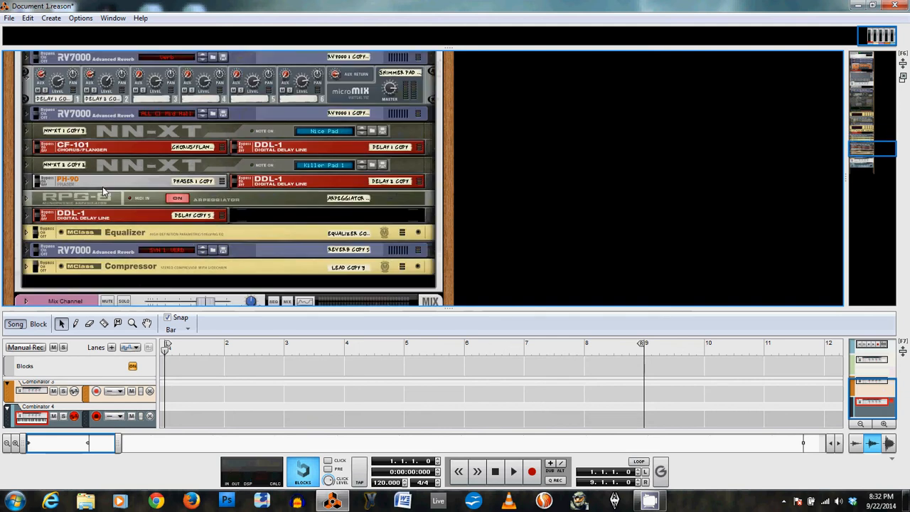
left_click_drag(75, 219, 93, 120)
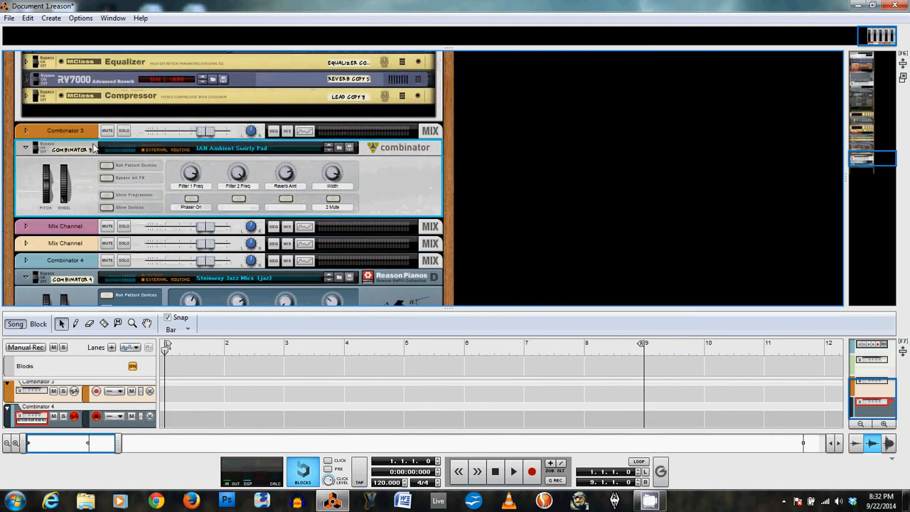
left_click_drag(78, 185, 92, 115)
scroll(105, 212, "down", 6)
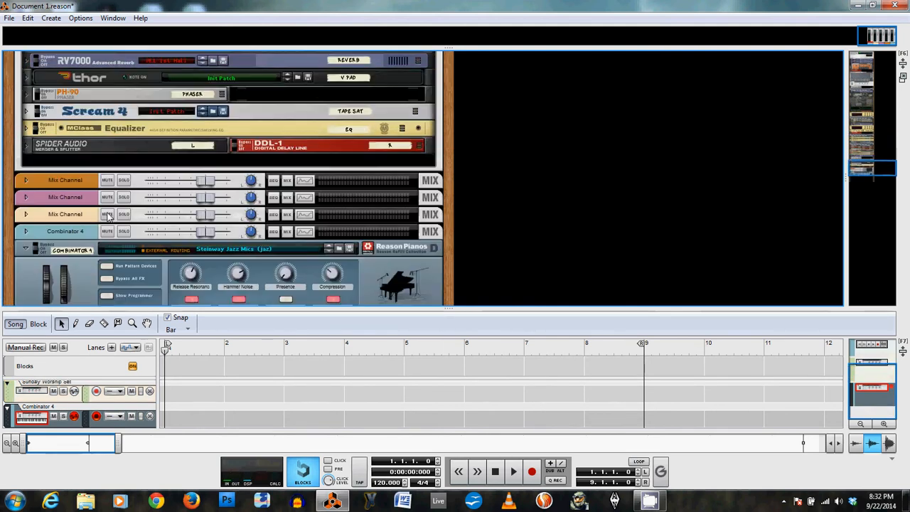
- Place the leftover Mix Channels below the Steinway Jazz Mics Combinator and move that Combinator into the Sunday Worship Set
left_click_drag(83, 154, 84, 205)
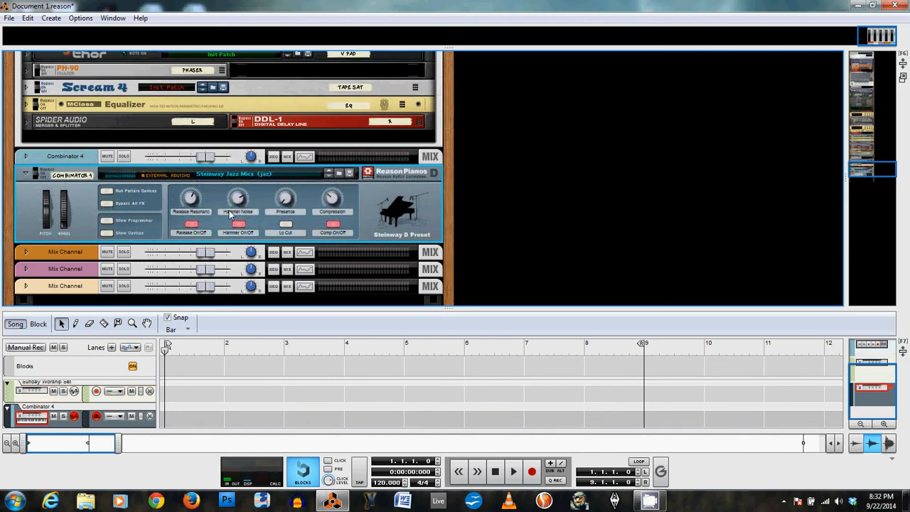
left_click_drag(77, 226, 91, 148)
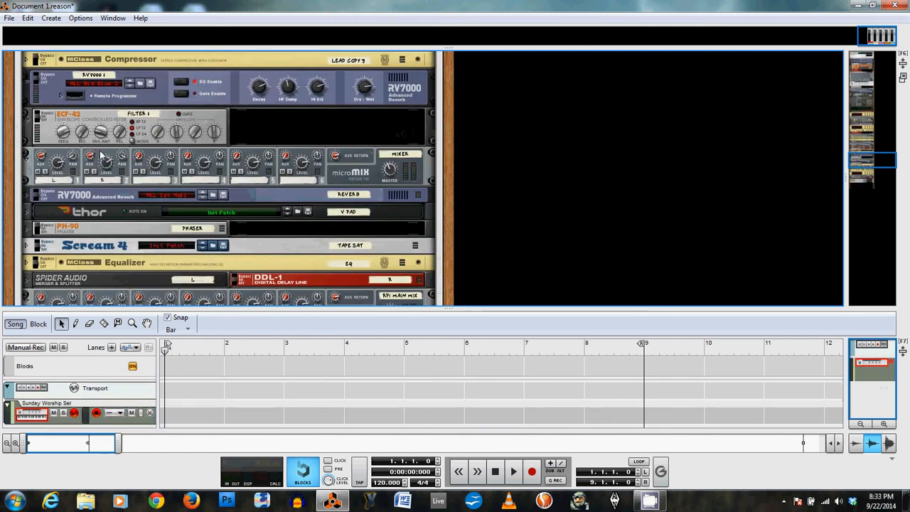
- Review the devices combined inside the Sunday Worship Set Combinator, from Mixer 1 above it down to the leftover Mix Channels
scroll(102, 155, "up", 15)
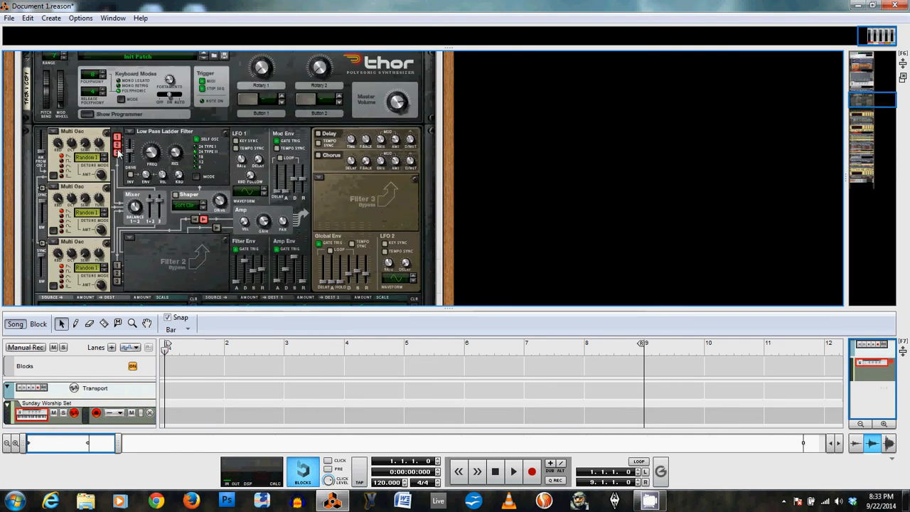
scroll(119, 153, "up", 10)
scroll(85, 121, "down", 4)
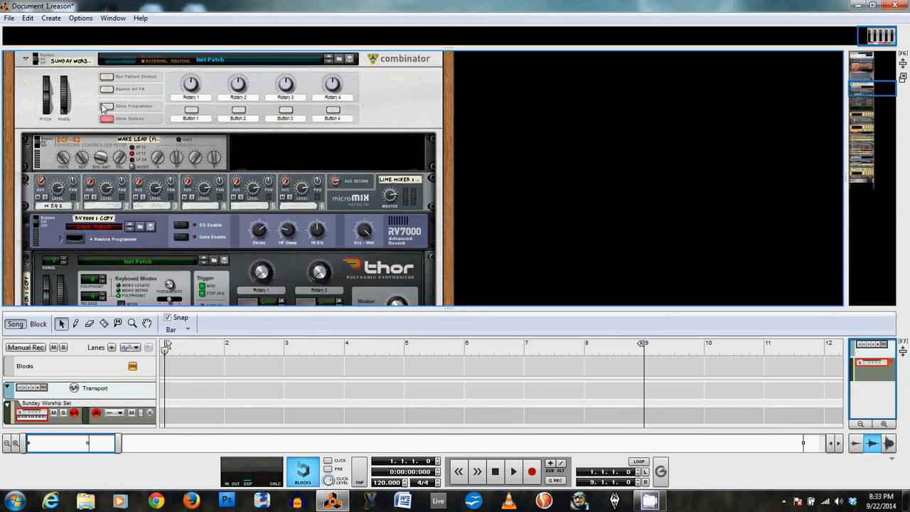
scroll(83, 233, "up", 3)
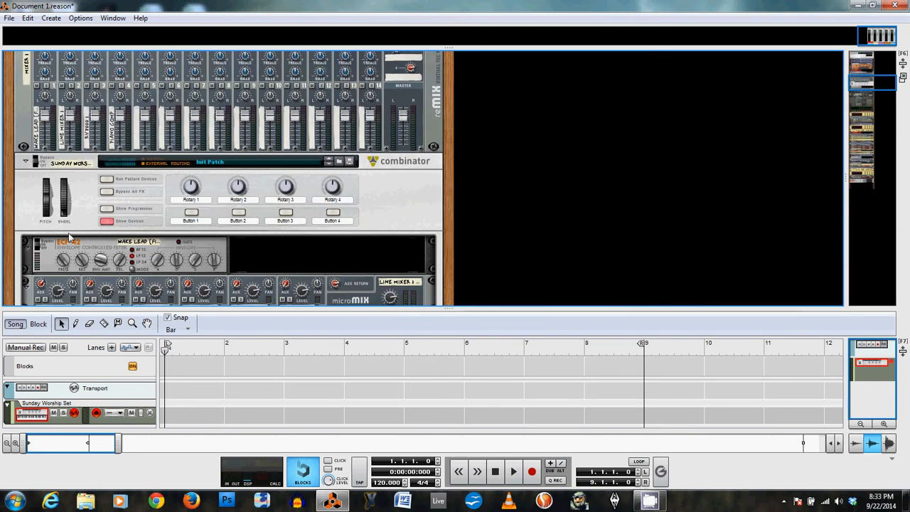
left_click(65, 263)
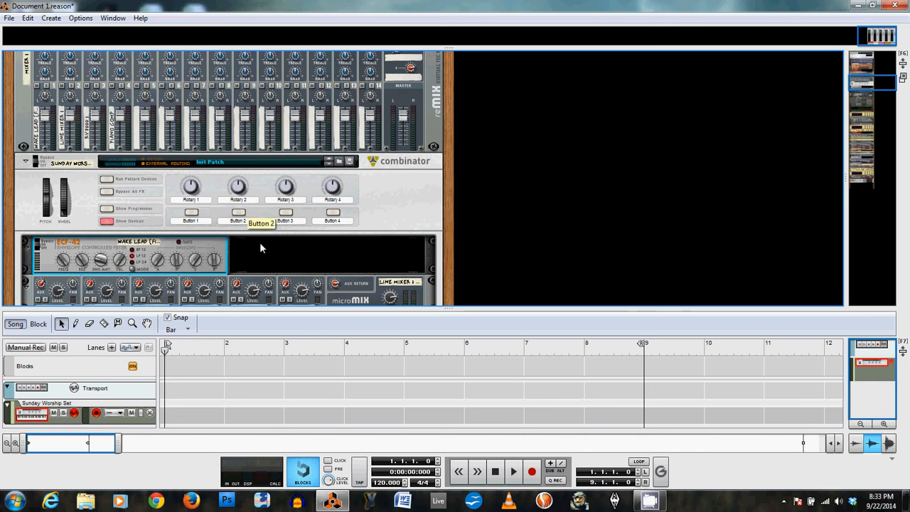
left_click(66, 192)
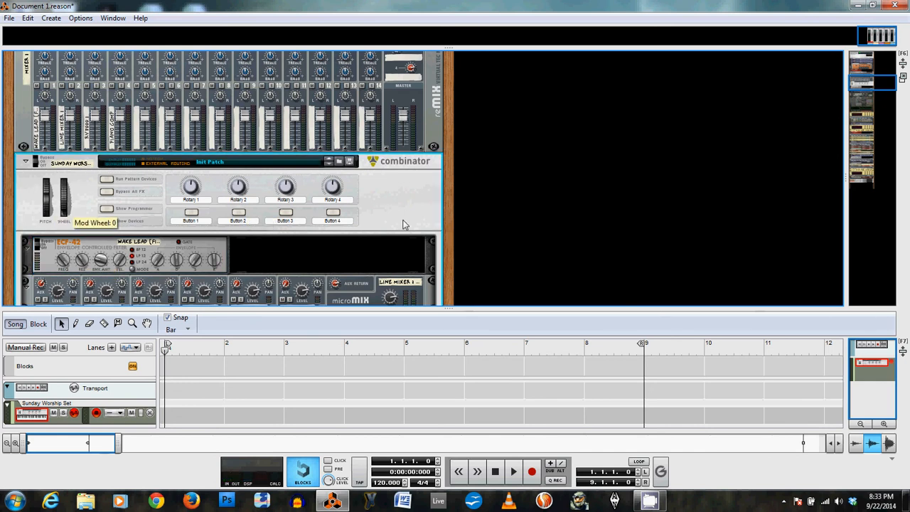
left_click(107, 220)
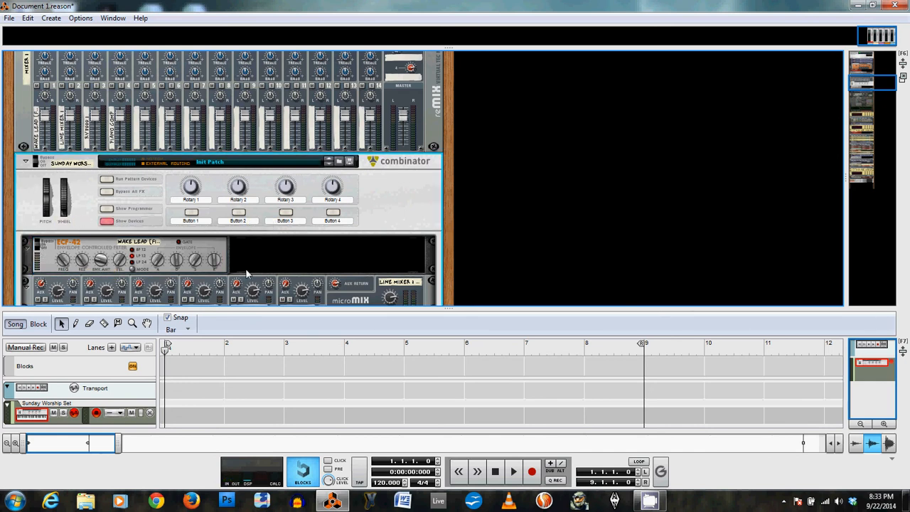
scroll(247, 274, "down", 15)
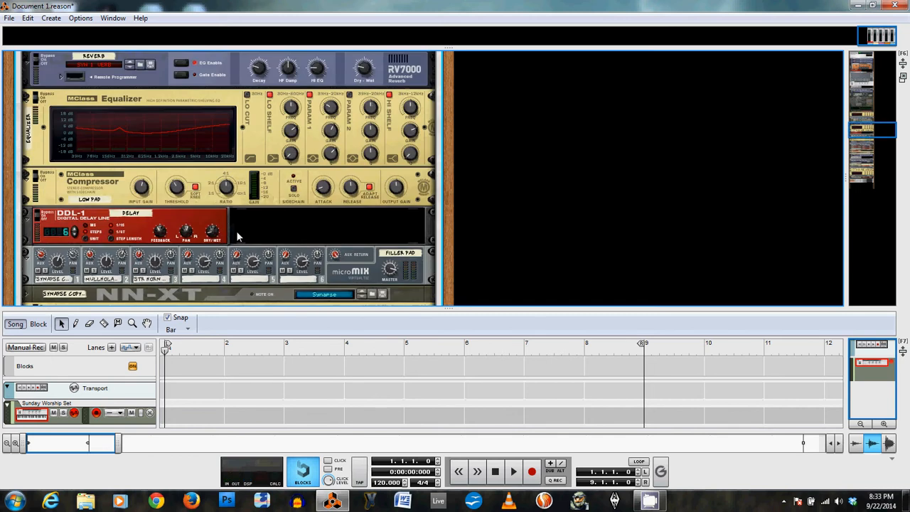
scroll(234, 231, "down", 20)
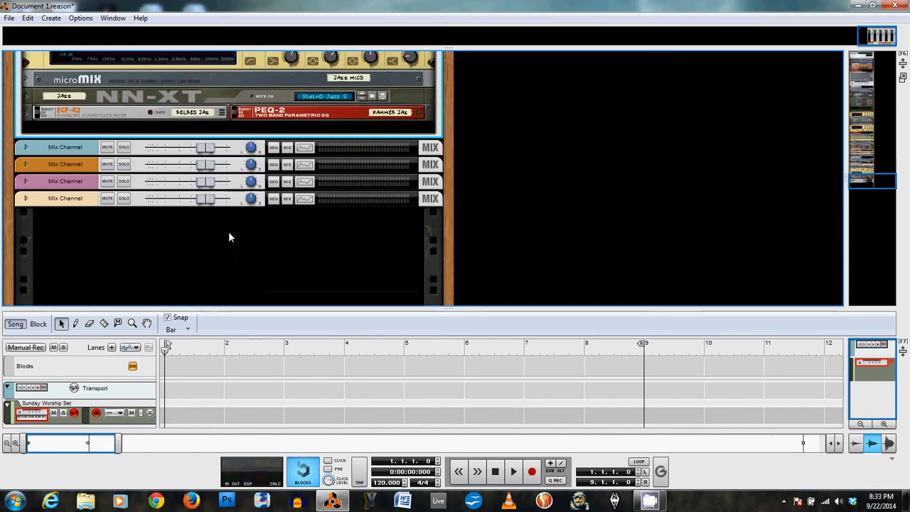
- Examine the channel labels on Mixer 1 and the devices below it in the Sunday Worship Set Combinator
scroll(228, 231, "down", 1)
scroll(228, 227, "up", 12)
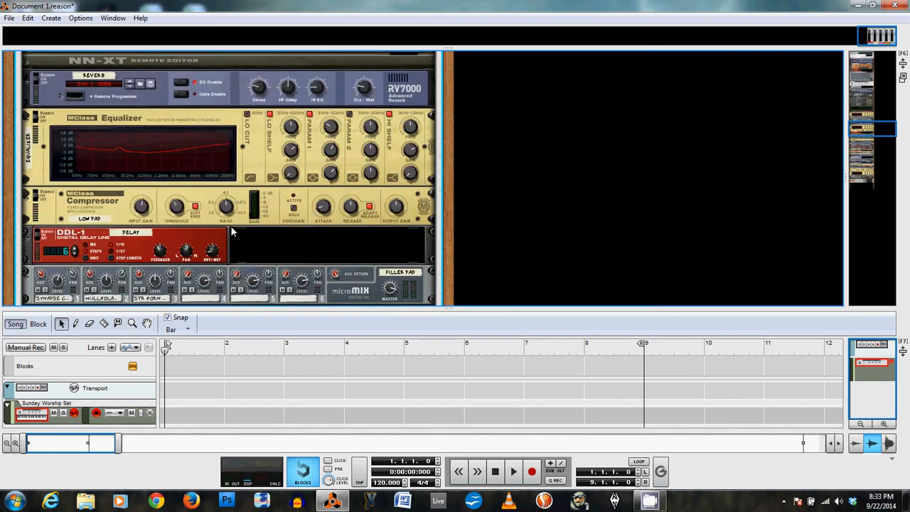
scroll(231, 226, "up", 15)
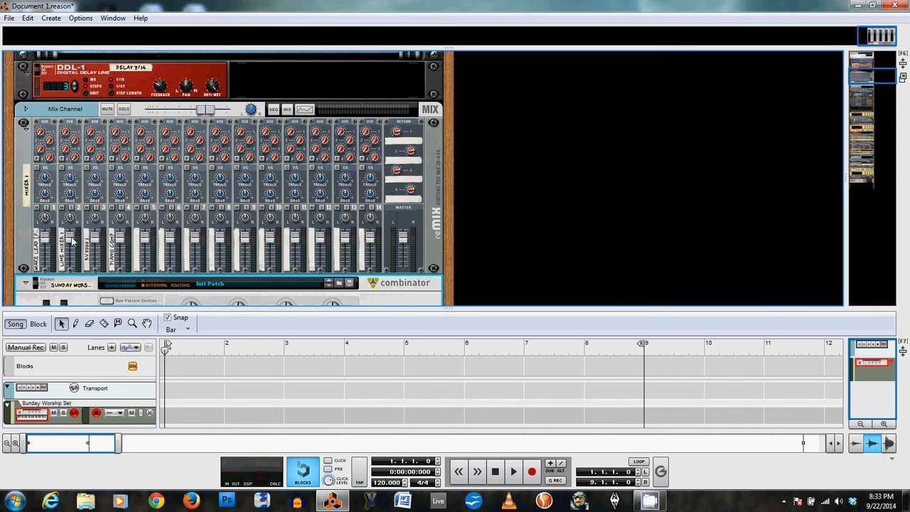
scroll(72, 239, "down", 2)
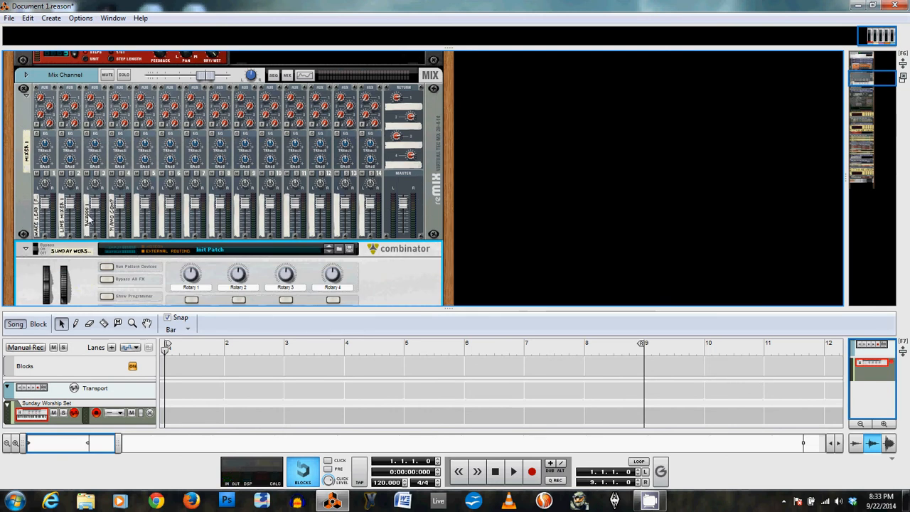
left_click(62, 230)
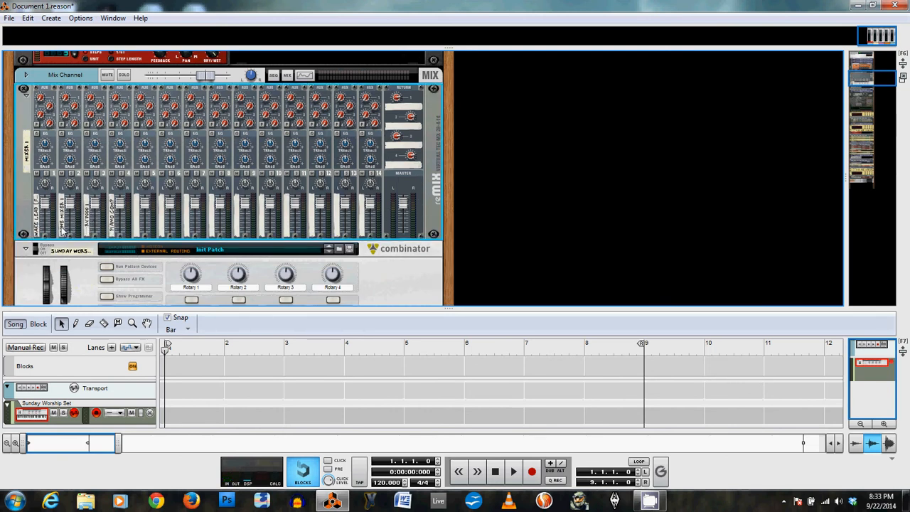
scroll(64, 226, "down", 3)
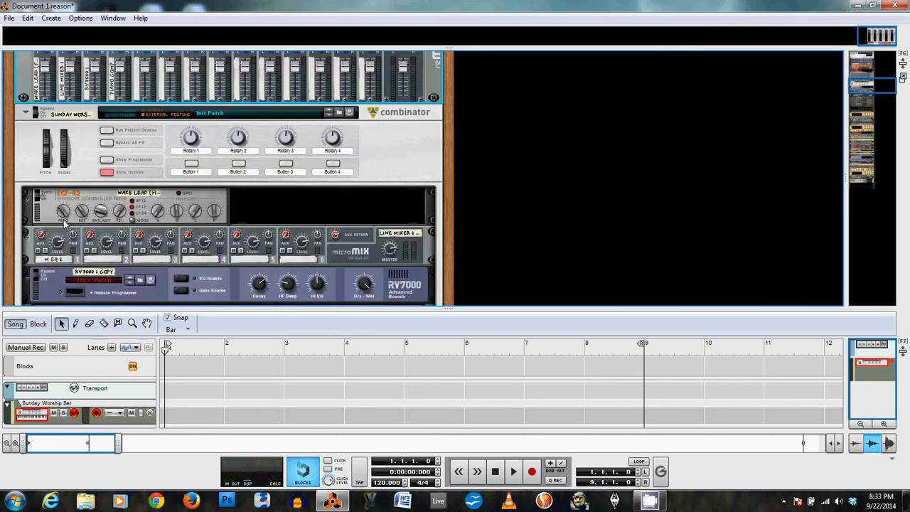
scroll(64, 226, "up", 1)
scroll(235, 248, "down", 2)
scroll(235, 246, "down", 5)
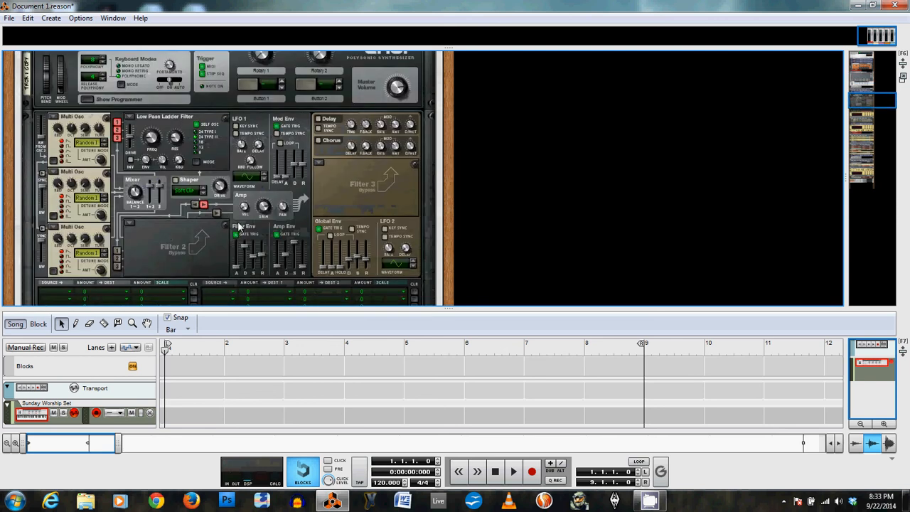
- Trace Mixer 1's channel 2 input to the line mixer feeding it and rename that line mixer "Low Pad"
key("Tab")
scroll(239, 227, "down", 6)
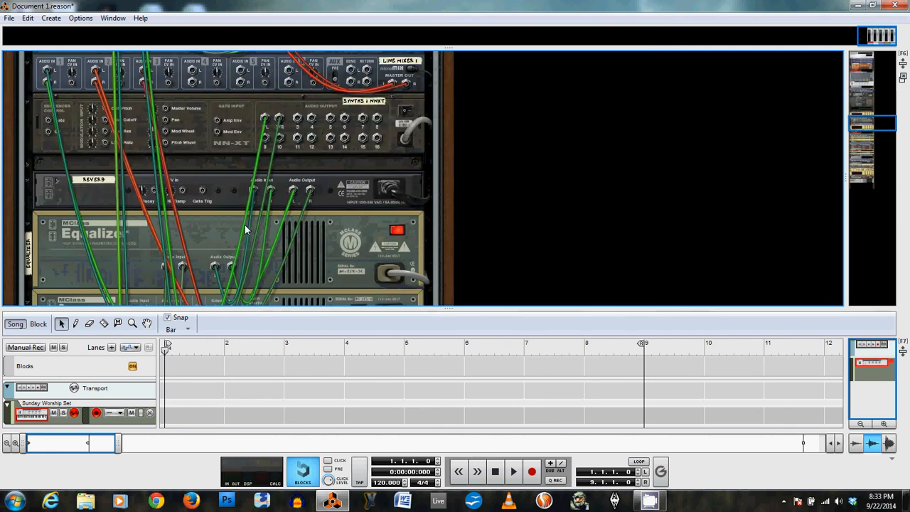
scroll(245, 224, "down", 1)
scroll(242, 222, "up", 10)
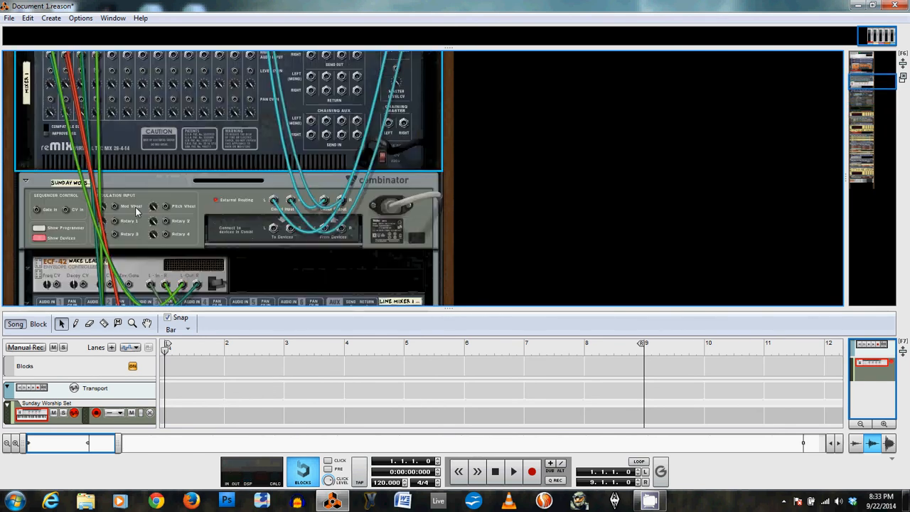
scroll(118, 208, "up", 4)
right_click(67, 210)
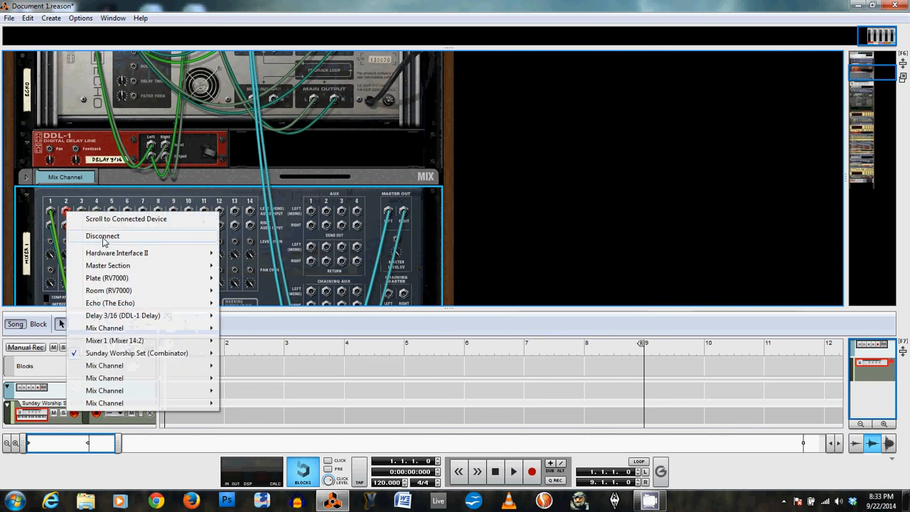
left_click(117, 219)
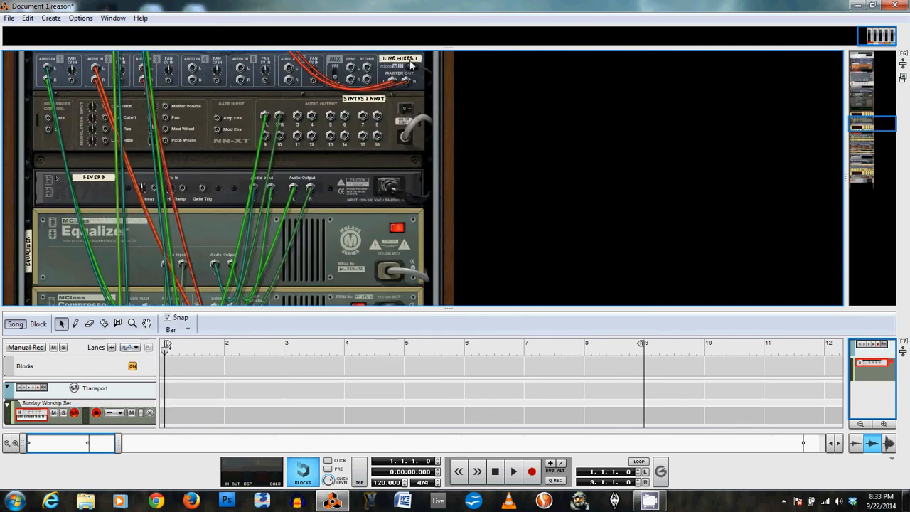
double_click(410, 58)
type("Low Pad")
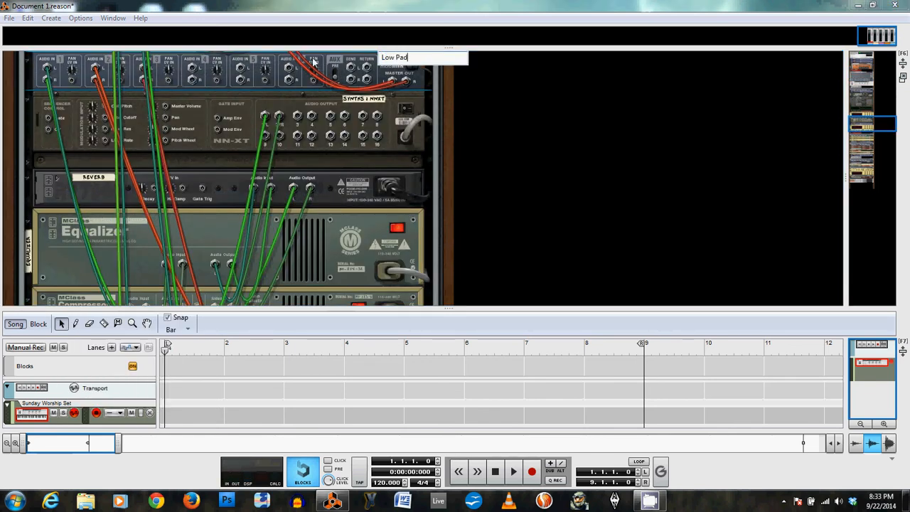
key("Return")
- Check the channel labels on the front of Mixer 1
scroll(369, 133, "up", 3)
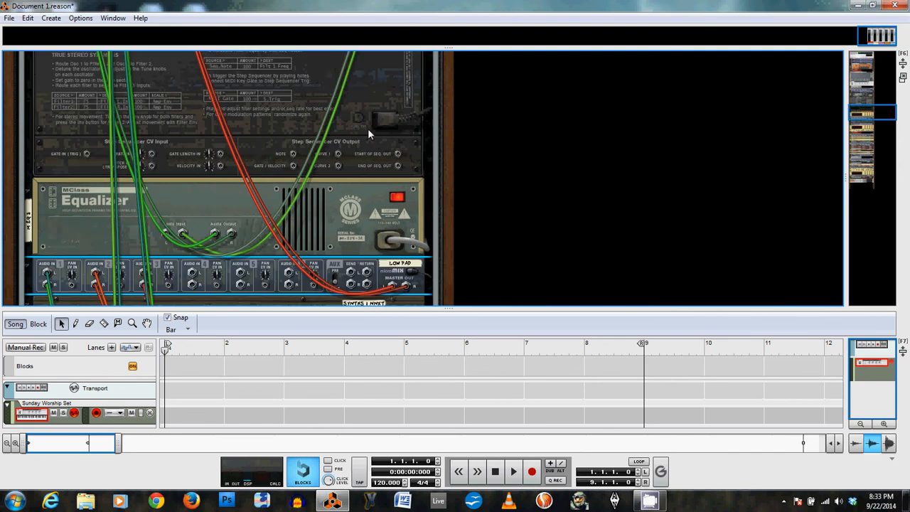
scroll(246, 203, "up", 6)
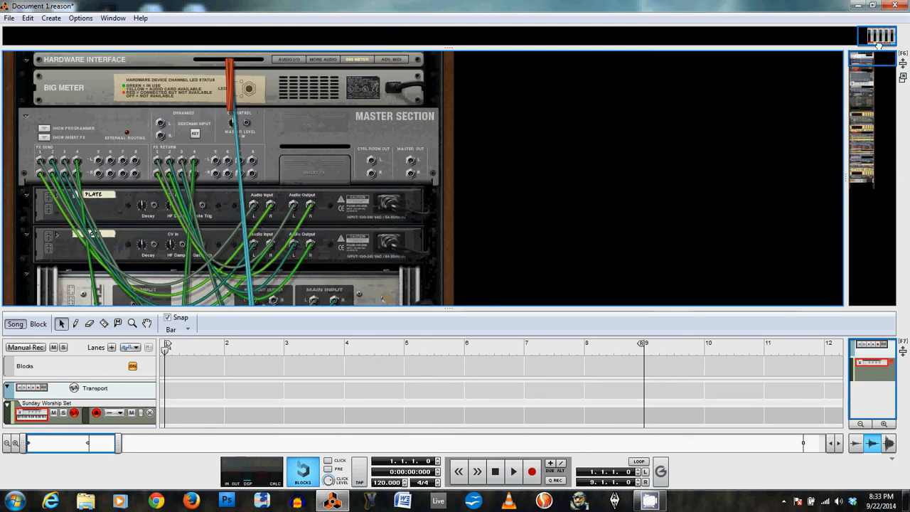
scroll(175, 228, "down", 2)
key("Tab")
scroll(162, 219, "up", 2)
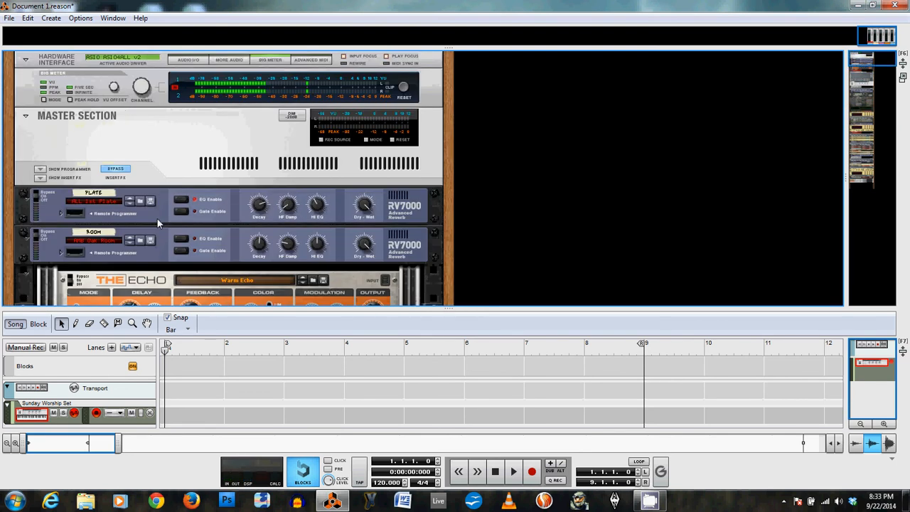
scroll(165, 227, "down", 4)
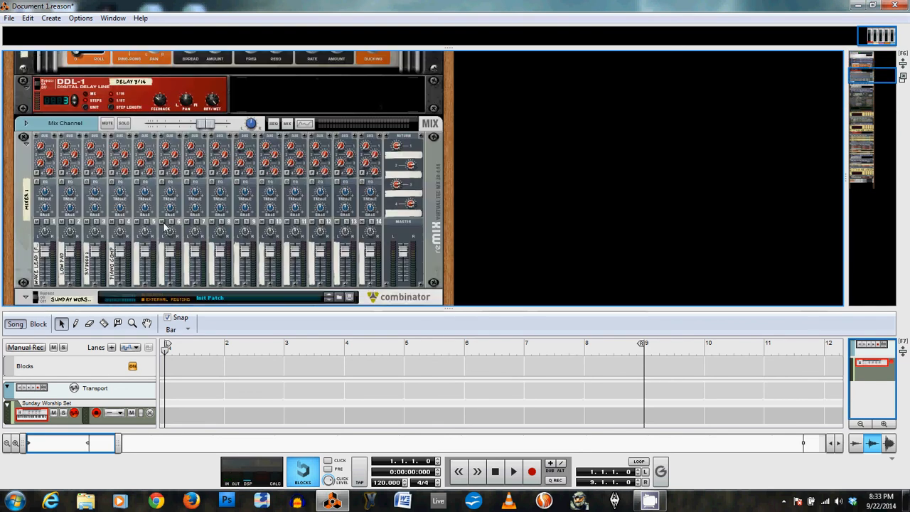
right_click(88, 269)
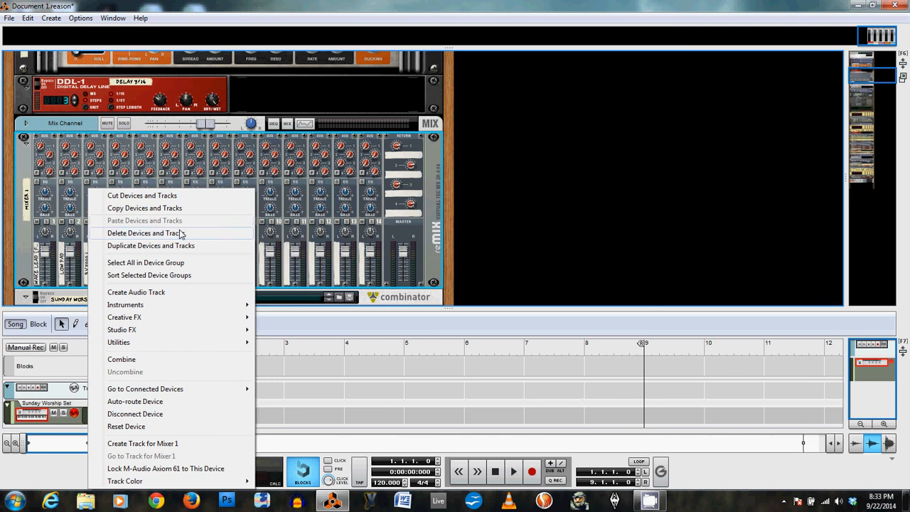
left_click(79, 256)
- Trace Mixer 1's channel 3 input to the RV7000 reverb feeding it and rename that reverb "Ian - Swirly Pad"
key("Tab")
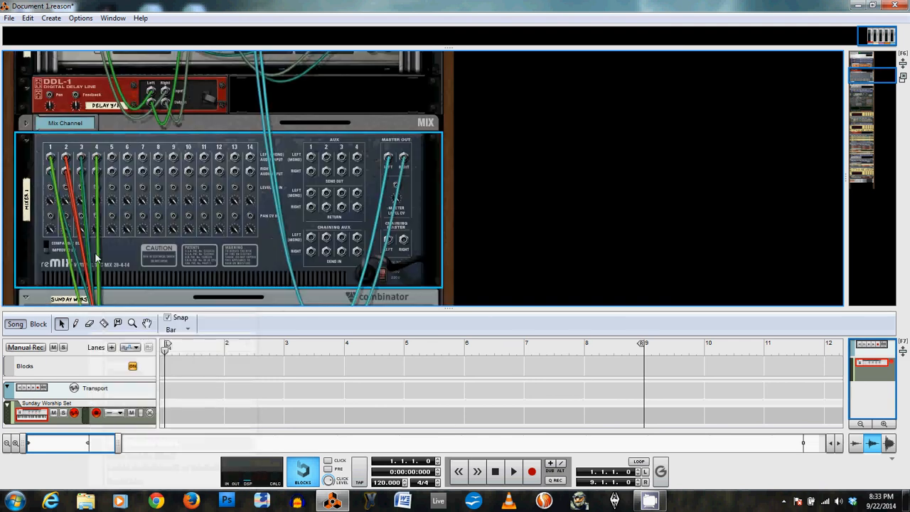
right_click(81, 157)
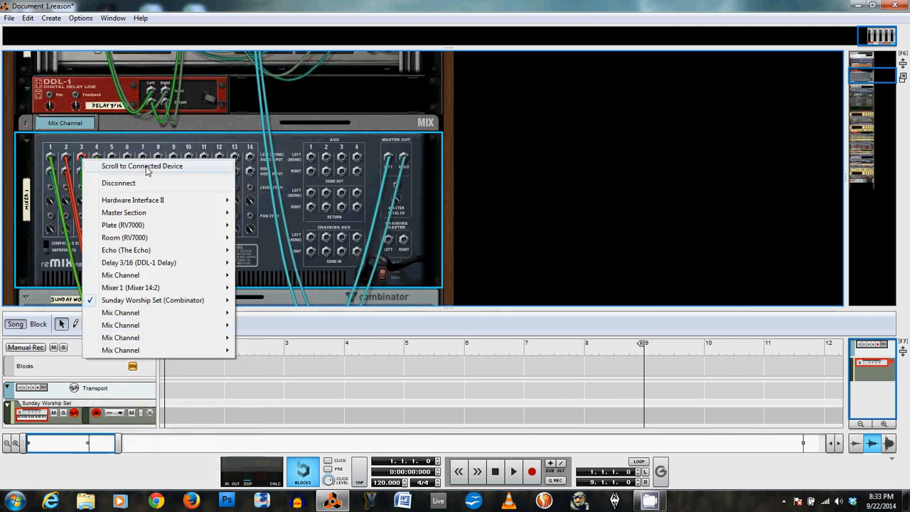
left_click(131, 165)
scroll(261, 140, "up", 3)
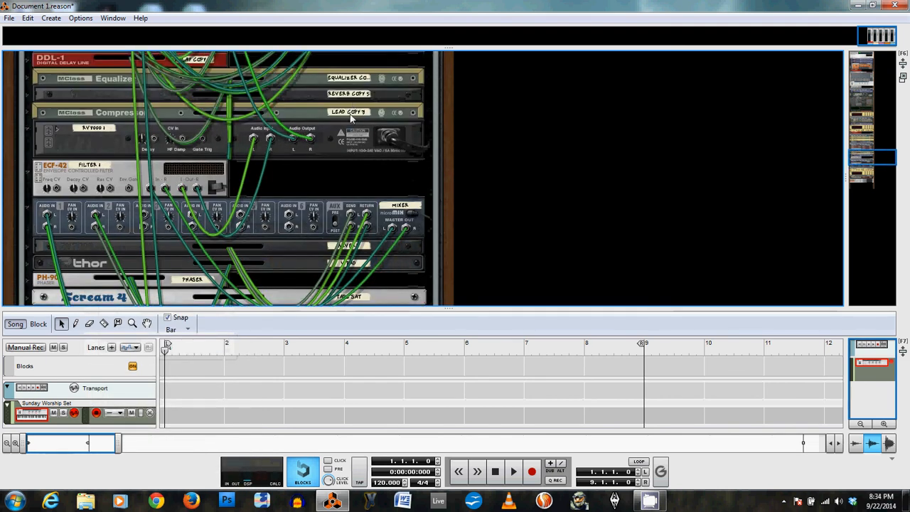
double_click(98, 128)
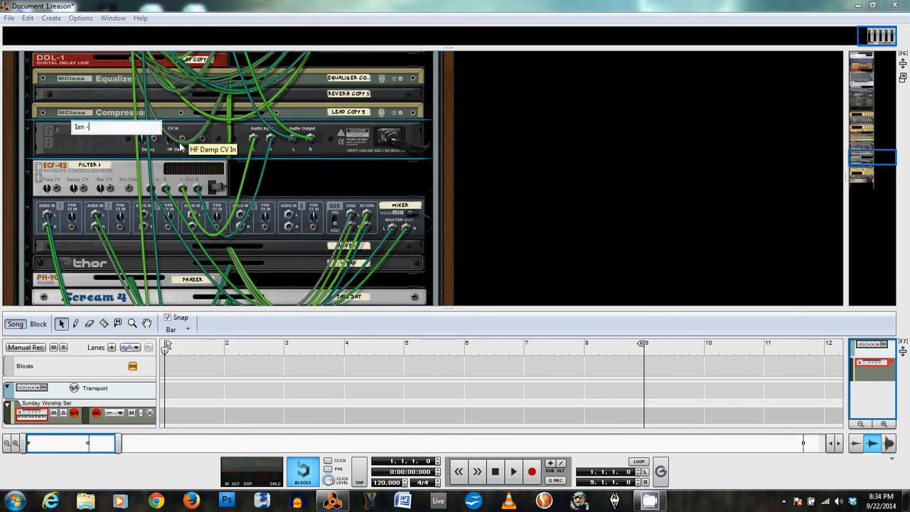
type("Ian - Swirly Pad")
key("Return")
- Assign remote override mappings to the channel 1 and channel 2 level faders of Mixer 1, learning from control surface input
left_click_drag(882, 153, 868, 72)
right_click(99, 206)
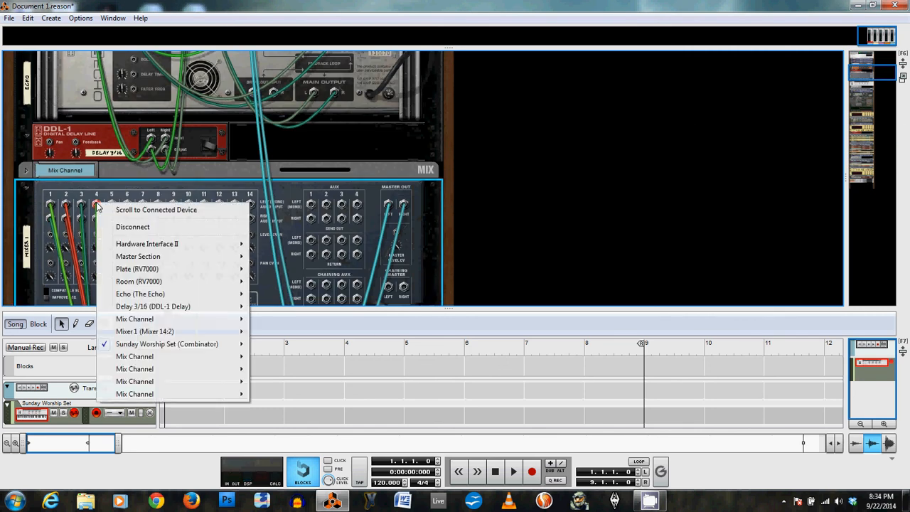
left_click(111, 188)
key("Tab")
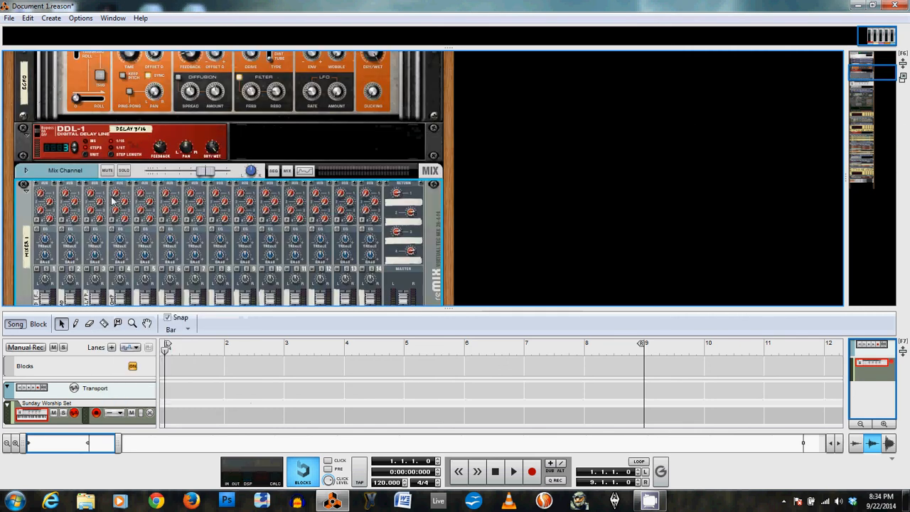
scroll(110, 263, "down", 3)
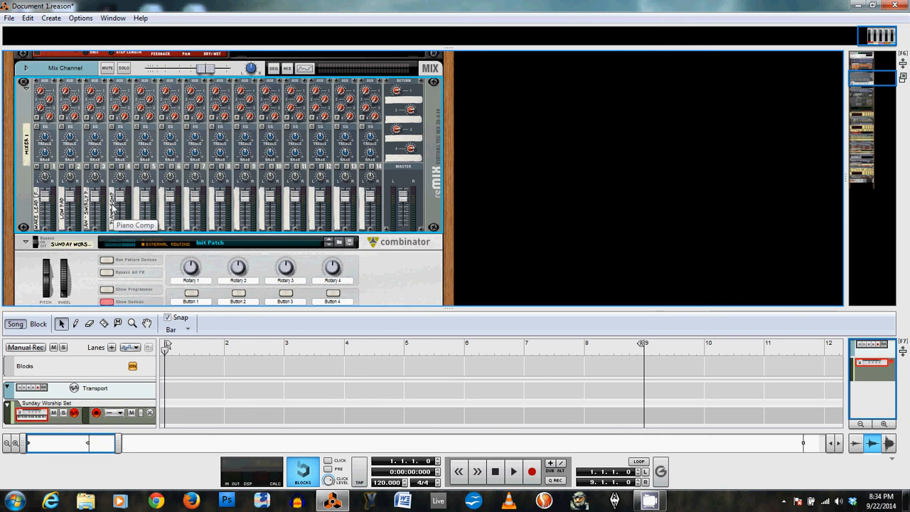
right_click(44, 198)
left_click(107, 258)
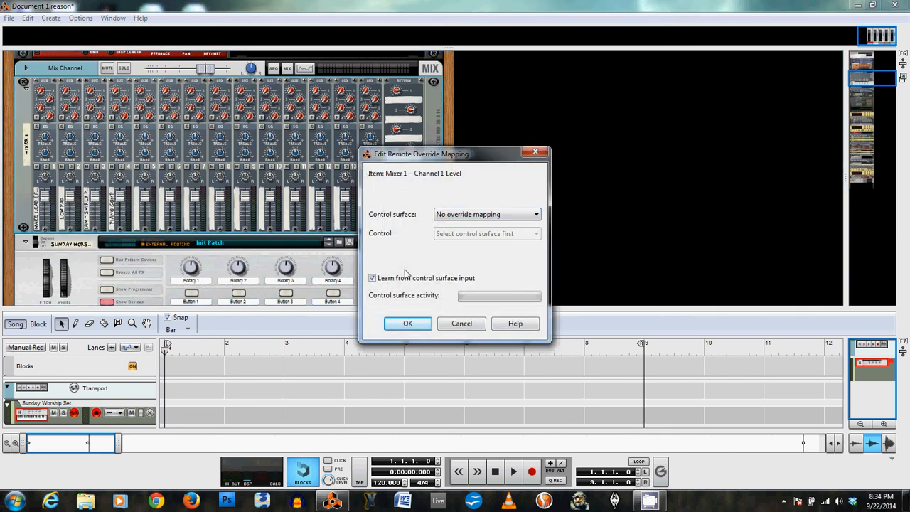
left_click(411, 322)
right_click(70, 195)
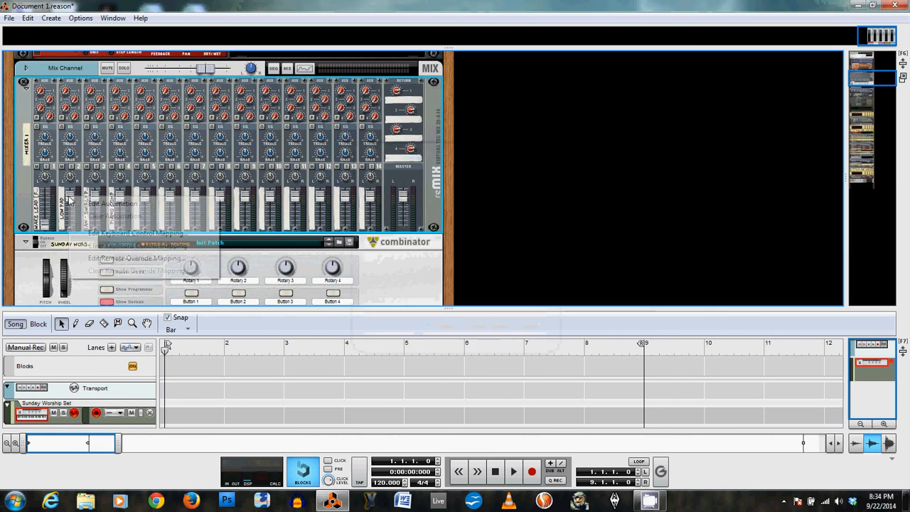
left_click(118, 258)
left_click(408, 324)
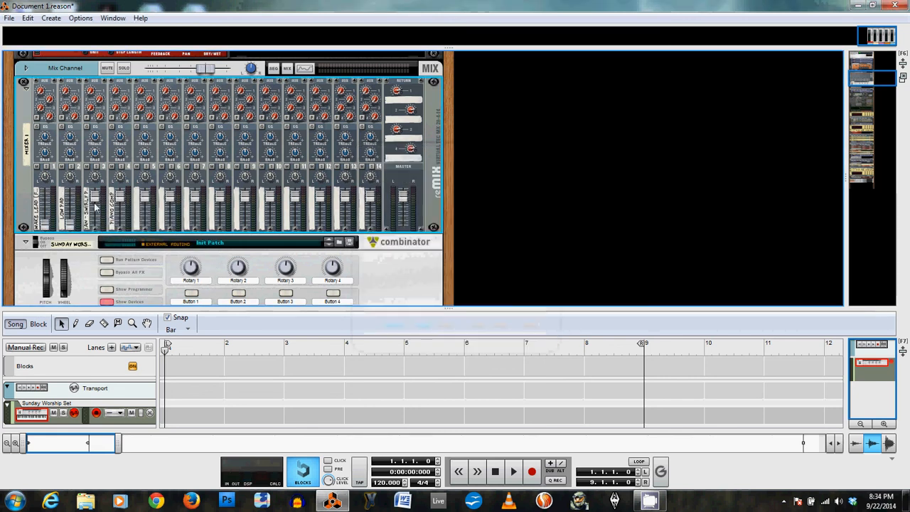
- Map Mixer 1's channel 3 level to Fader 3 of the M-Audio Axiom 61 and assign a remote override mapping to channel 4's level
right_click(97, 200)
left_click(164, 259)
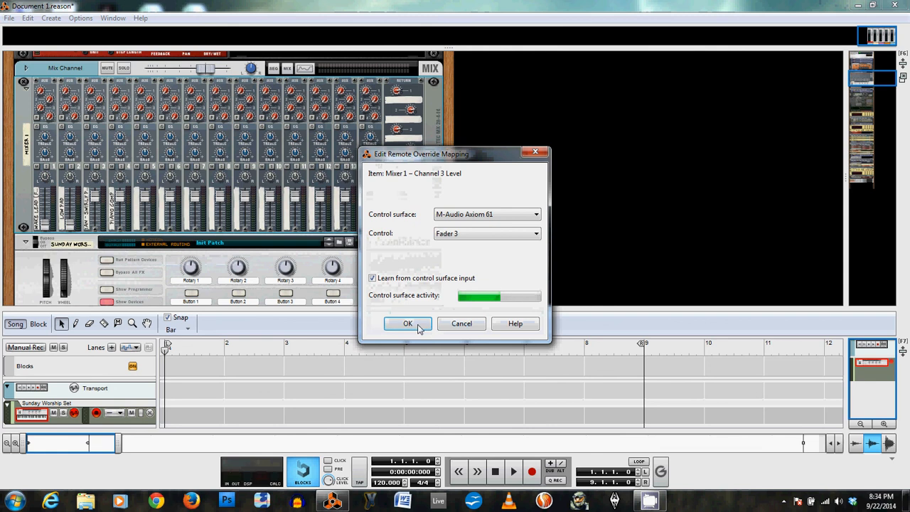
left_click(408, 322)
right_click(122, 197)
left_click(164, 258)
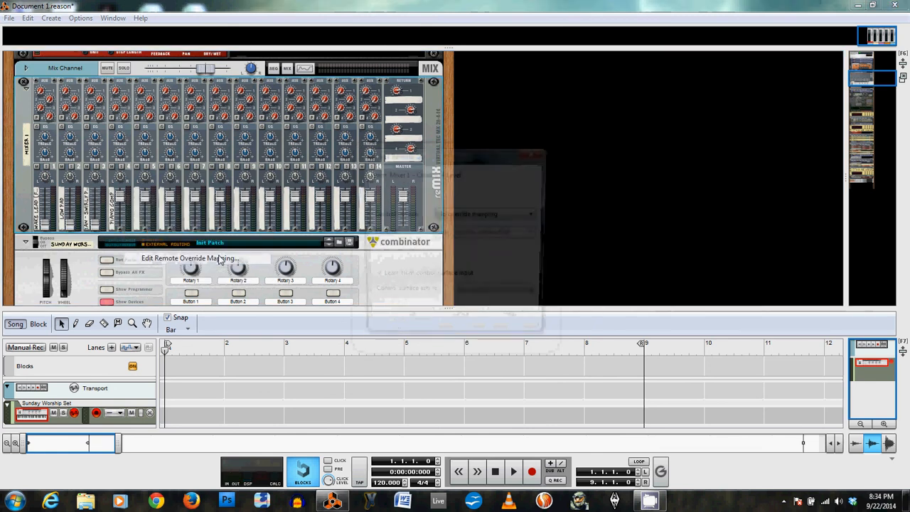
left_click(407, 324)
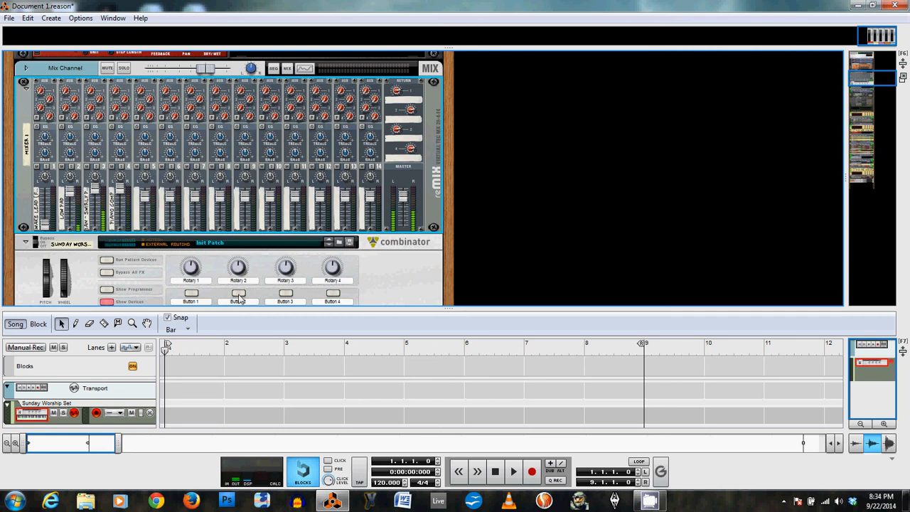
- Route the Mod Wheel to the Wake Lead filter's Frequency with a maximum of 100, and hide the Combinator's programmer and devices
scroll(231, 258, "down", 2)
scroll(231, 258, "down", 1)
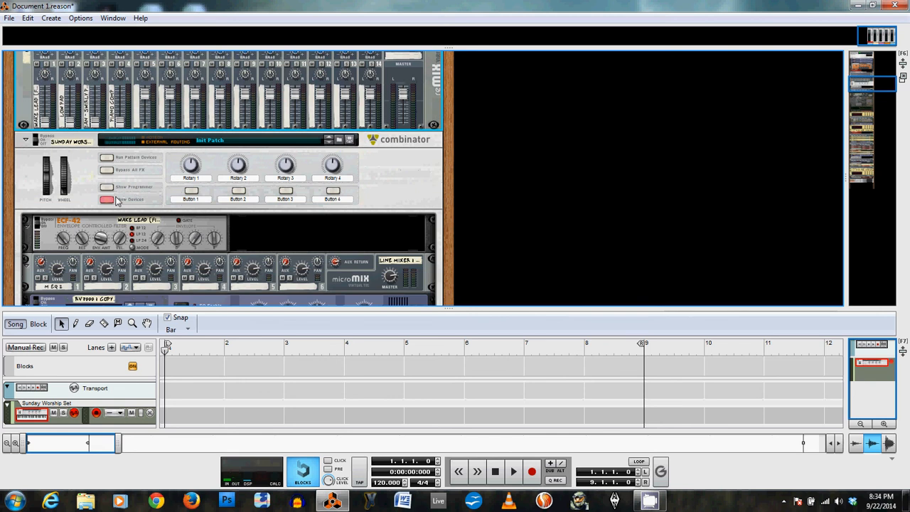
left_click(108, 188)
left_click(83, 173)
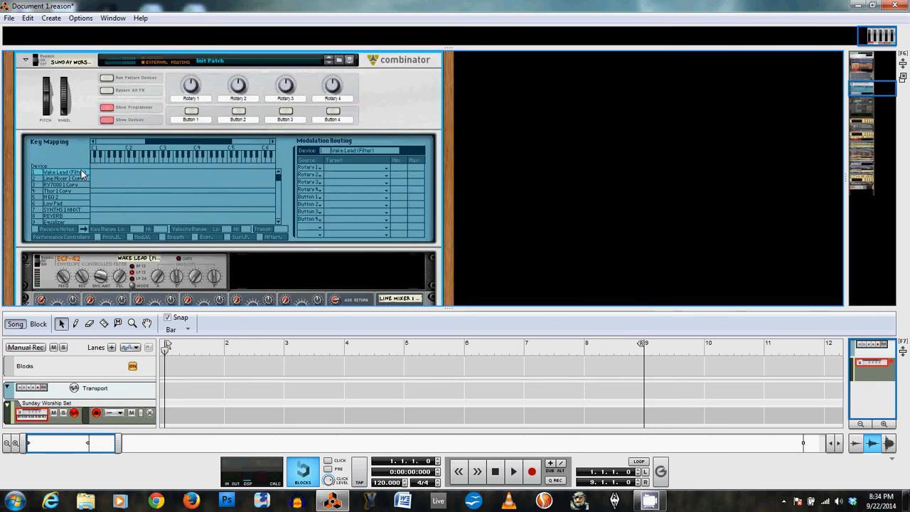
left_click(330, 165)
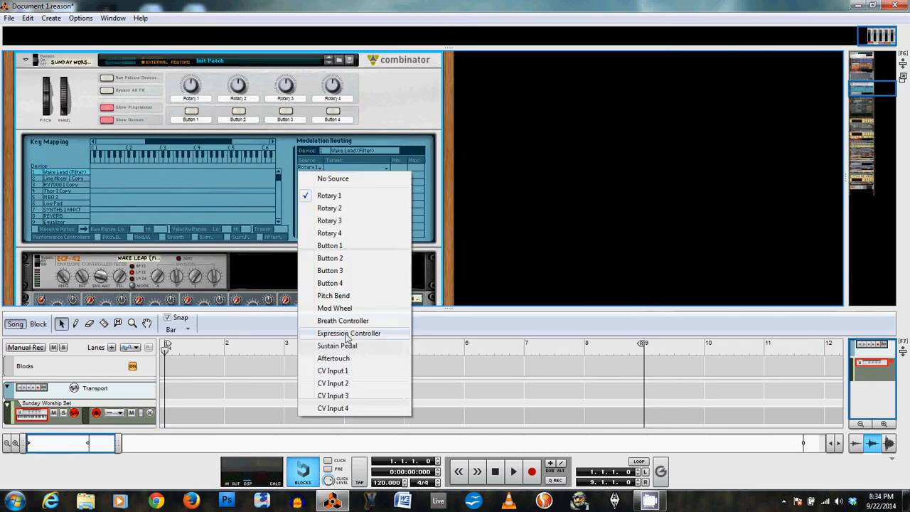
left_click(335, 308)
left_click(370, 167)
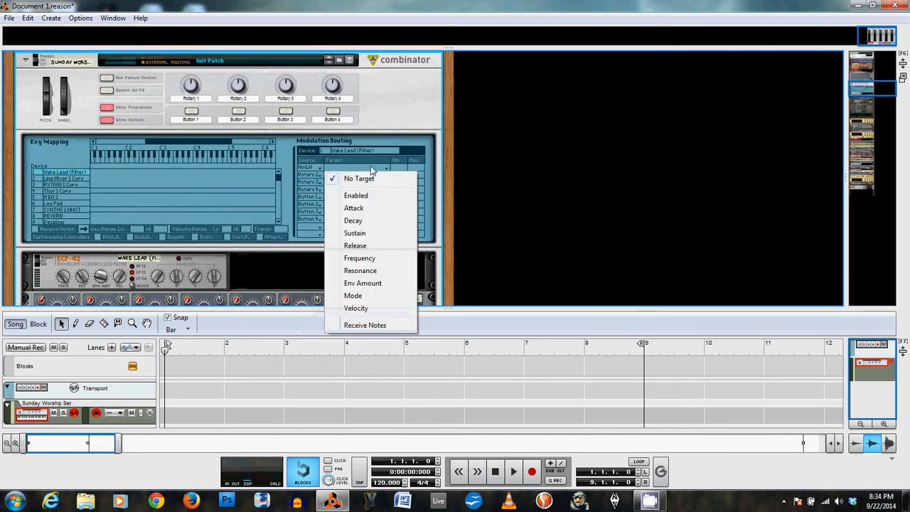
left_click(392, 259)
left_click_drag(409, 165, 420, 190)
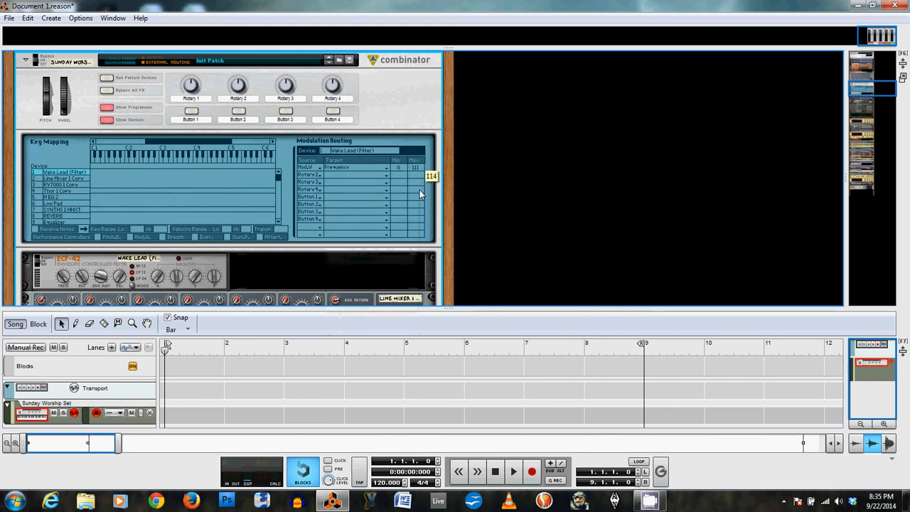
left_click(107, 107)
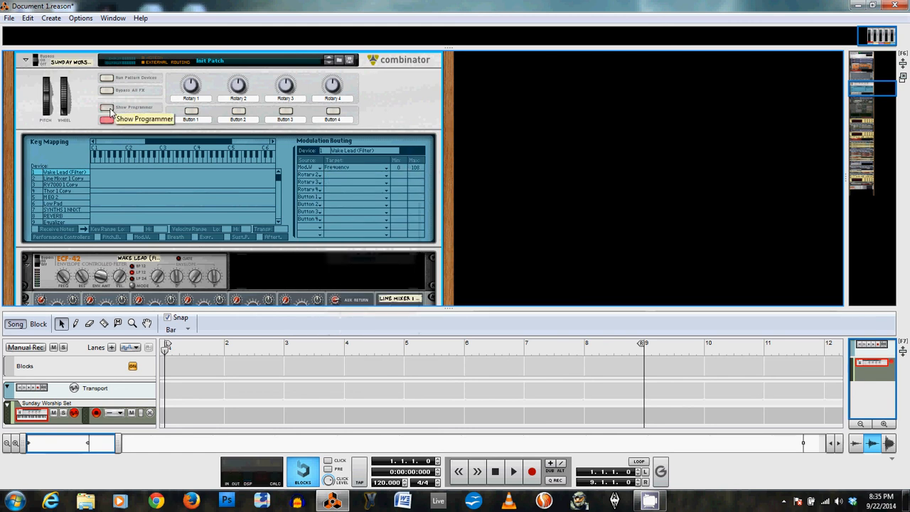
left_click(108, 120)
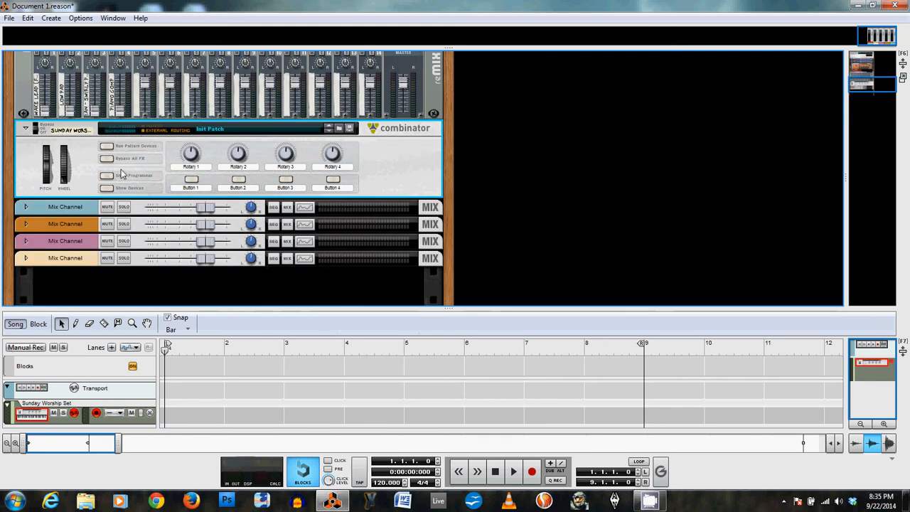